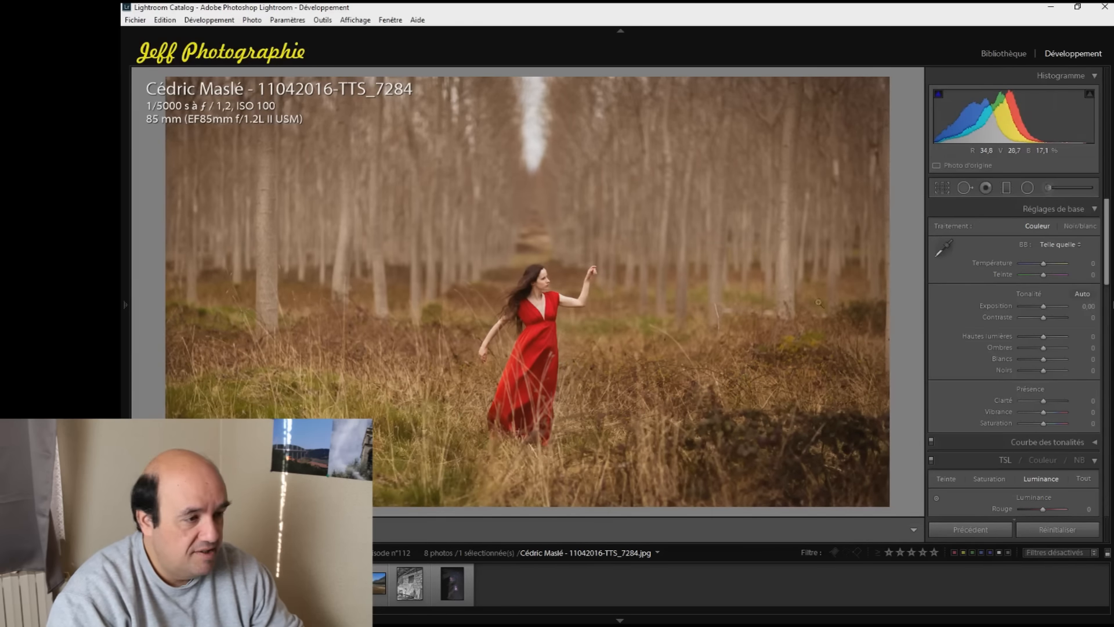
Crop the photo of the woman in the red dress to a vertical portrait format centred on her and the path
left_click(942, 188)
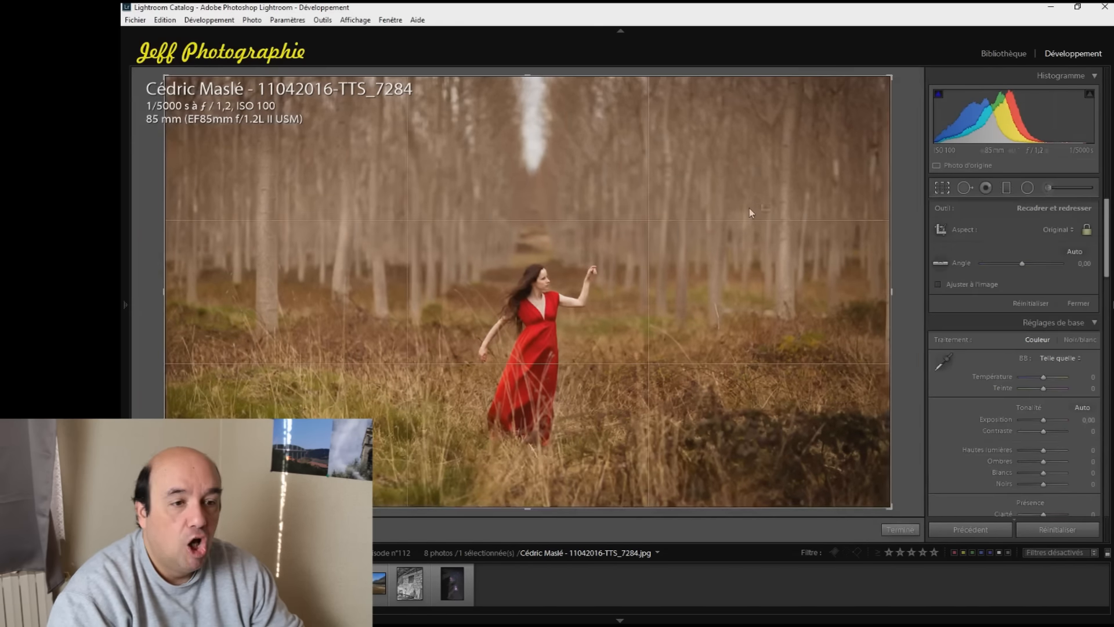
left_click_drag(887, 76, 689, 38)
left_click_drag(550, 199, 342, 205)
left_click(900, 529)
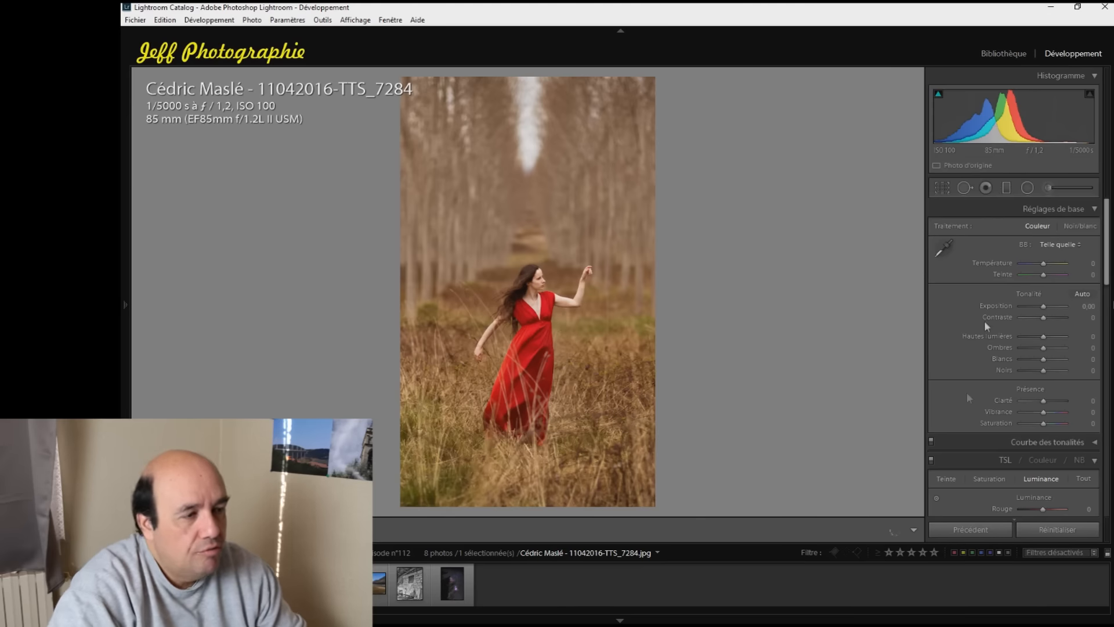
Tighten the vertical crop around the woman and reposition it so the bright gap in the trees is centred
left_click(945, 186)
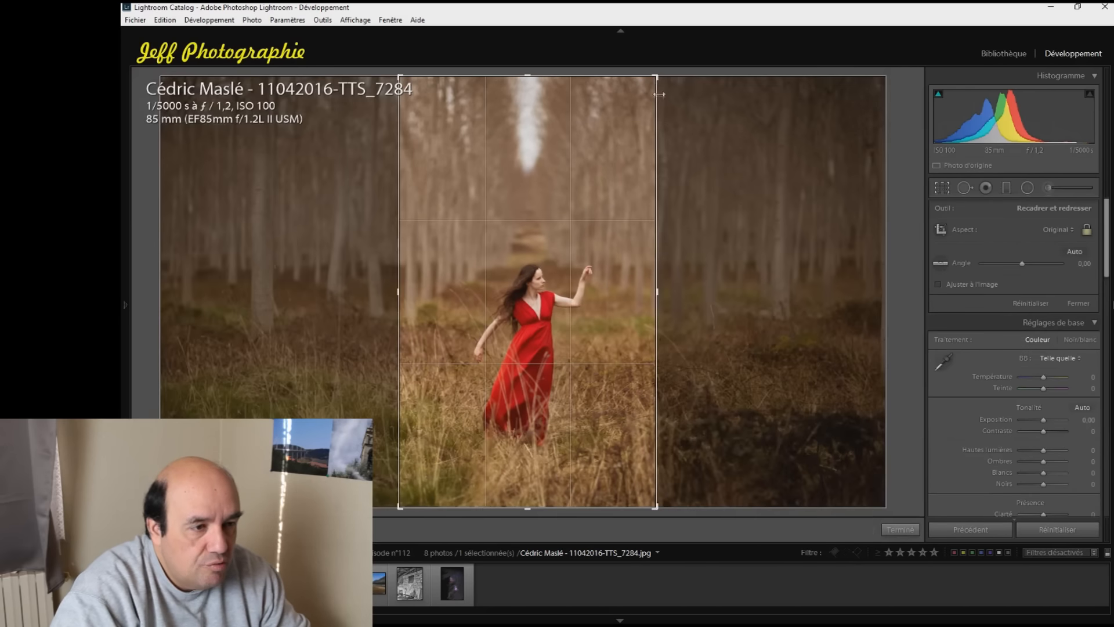
left_click_drag(653, 84, 644, 105)
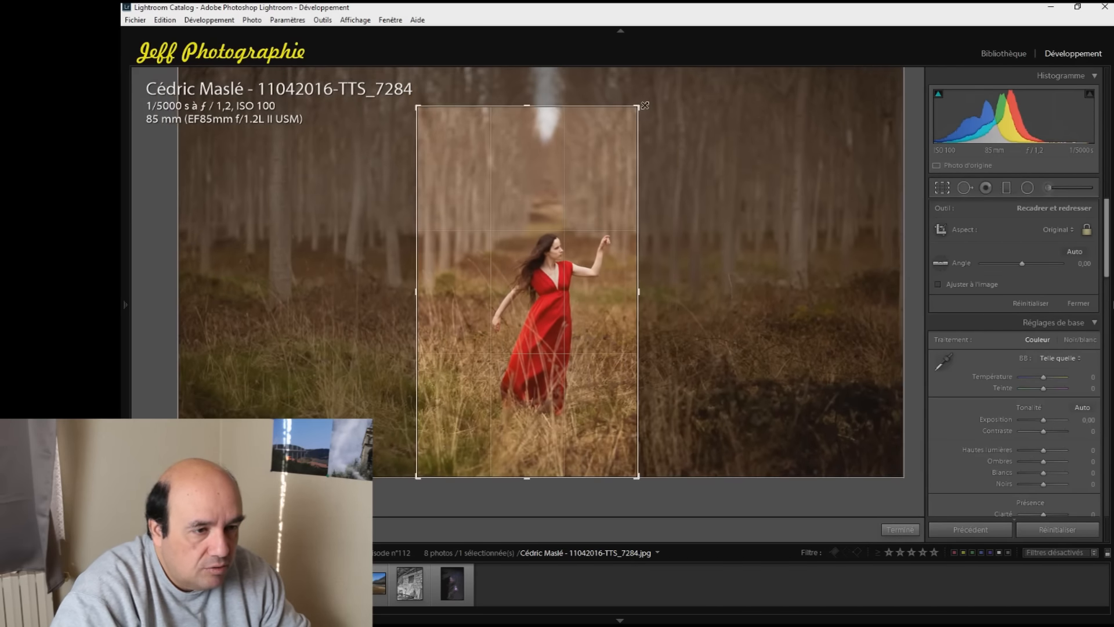
left_click_drag(600, 261, 579, 261)
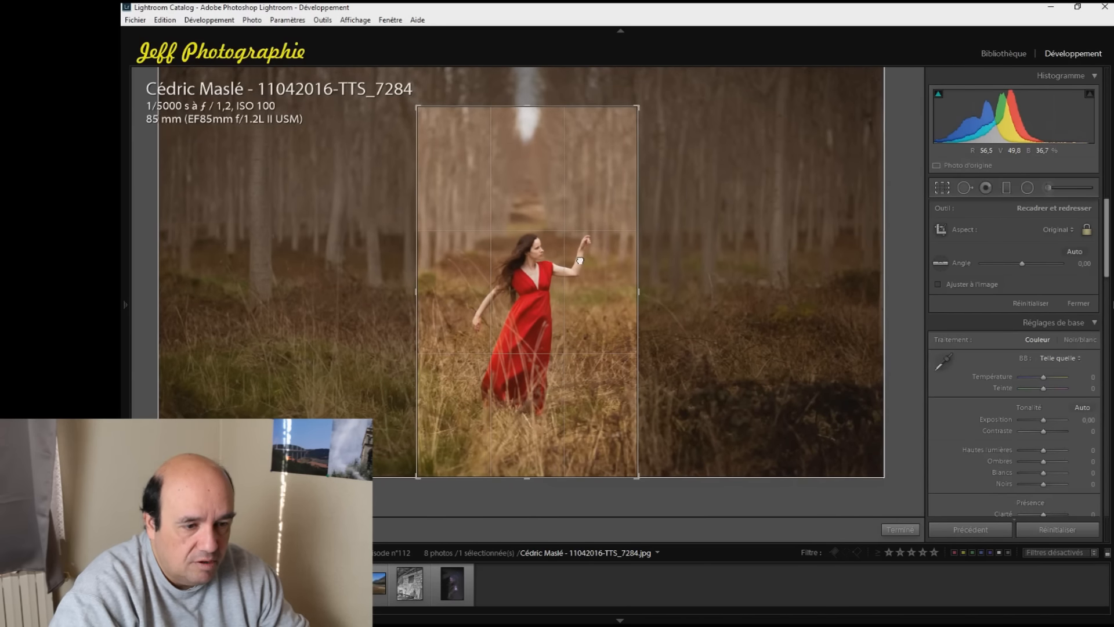
left_click(908, 529)
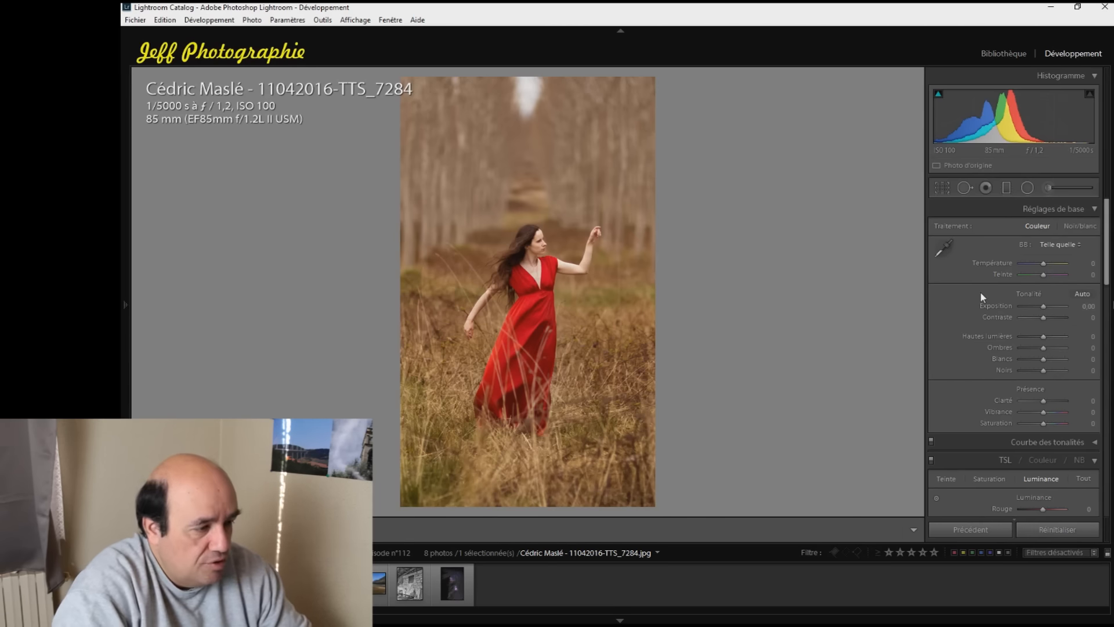
Set the photo's overall saturation to +15 and the yellow luminance to +25
left_click_drag(1043, 422, 1045, 425)
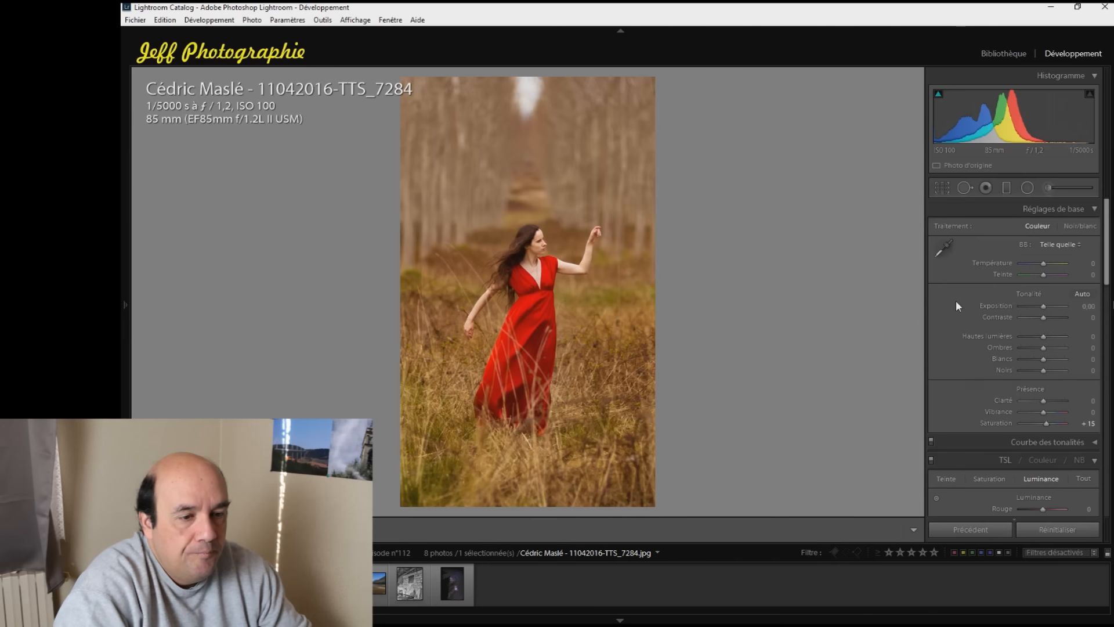
scroll(955, 300, "down", 4)
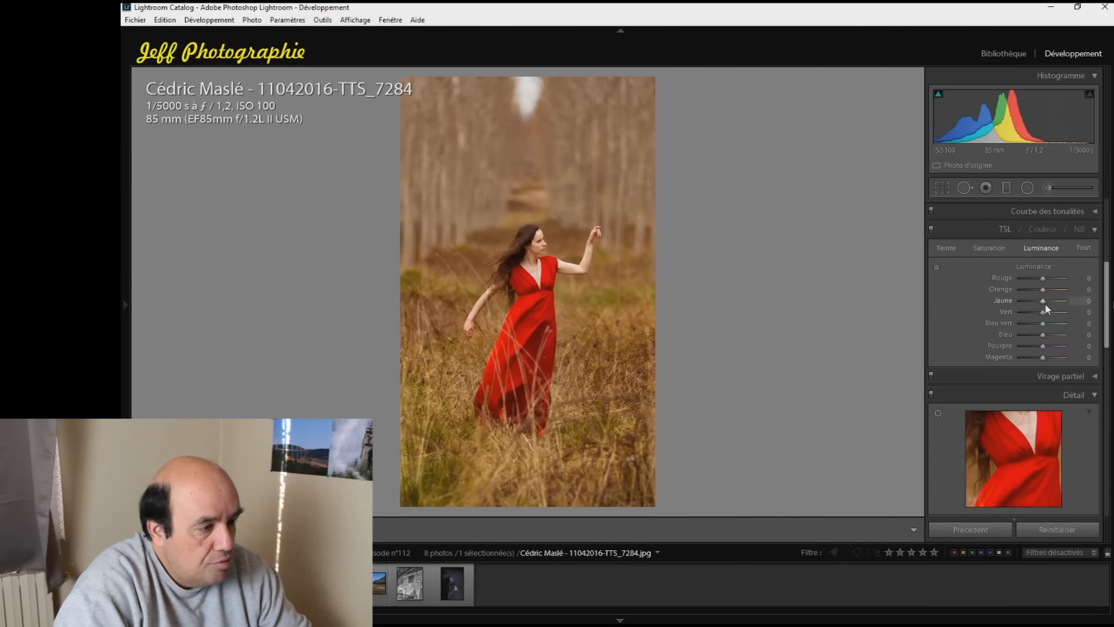
scroll(1042, 302, "up", 5)
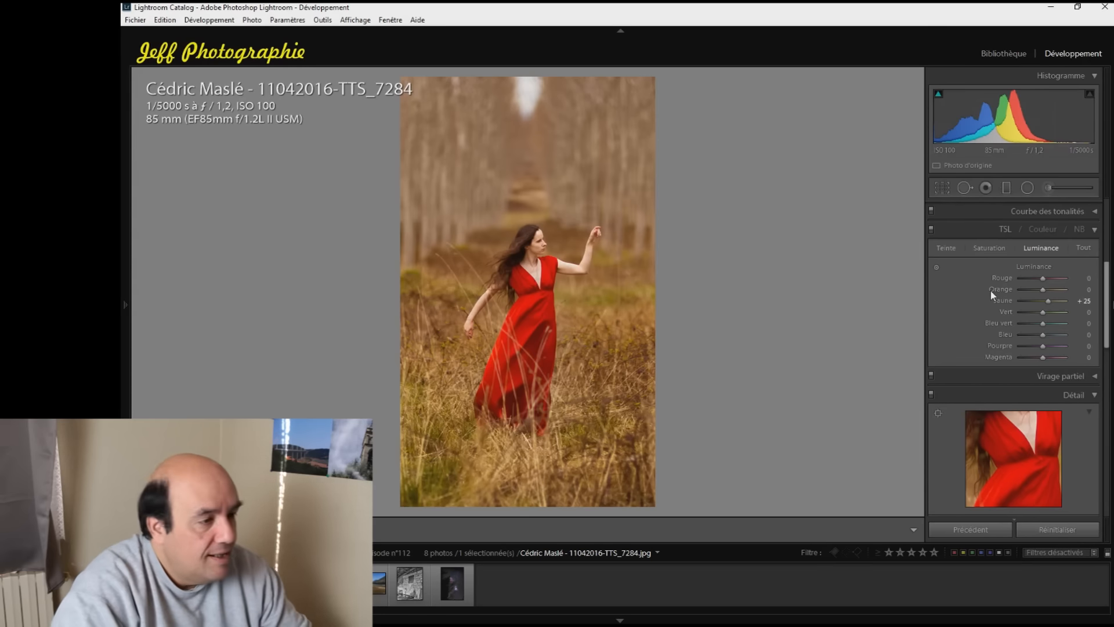
Add a radial filter with the iris enhancement effect and fit its ellipse around the woman from head to hem
left_click(1028, 189)
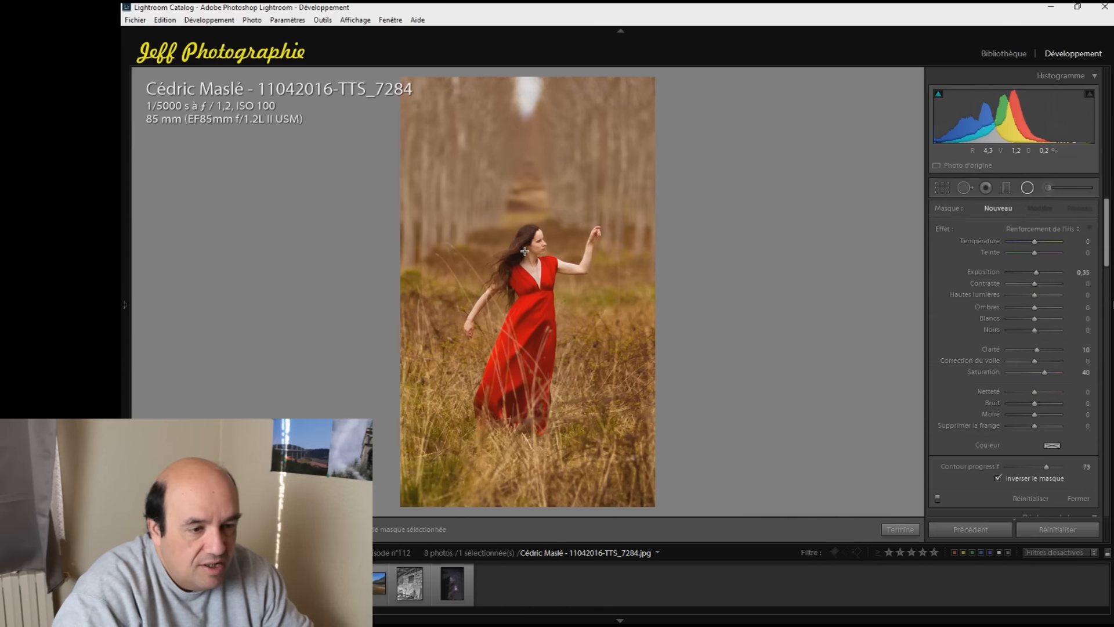
left_click_drag(506, 259, 558, 347)
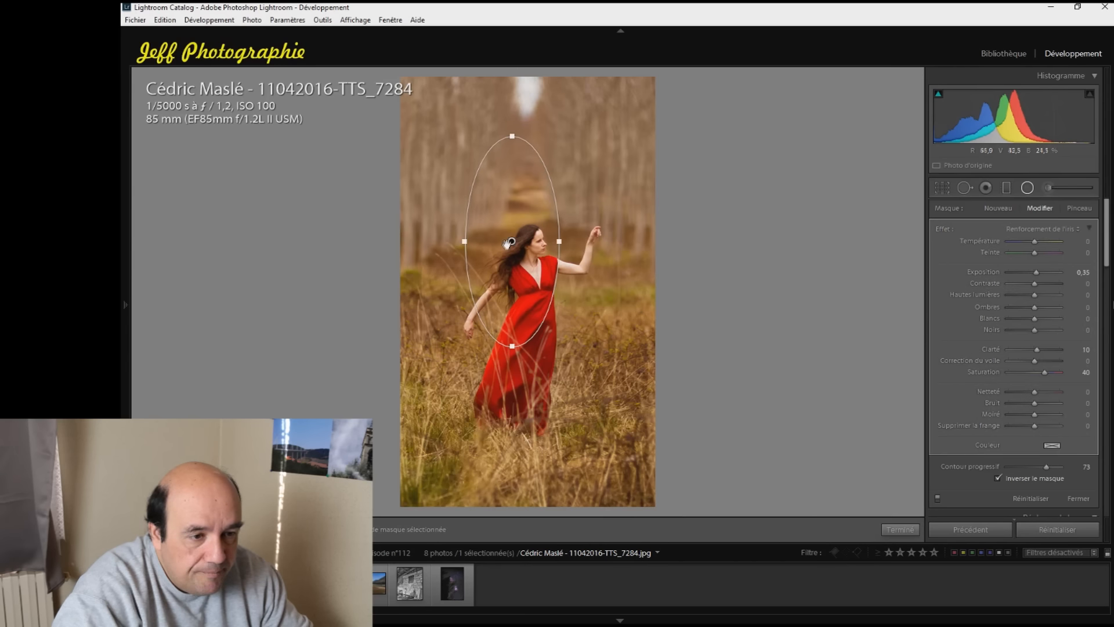
left_click_drag(513, 250, 526, 314)
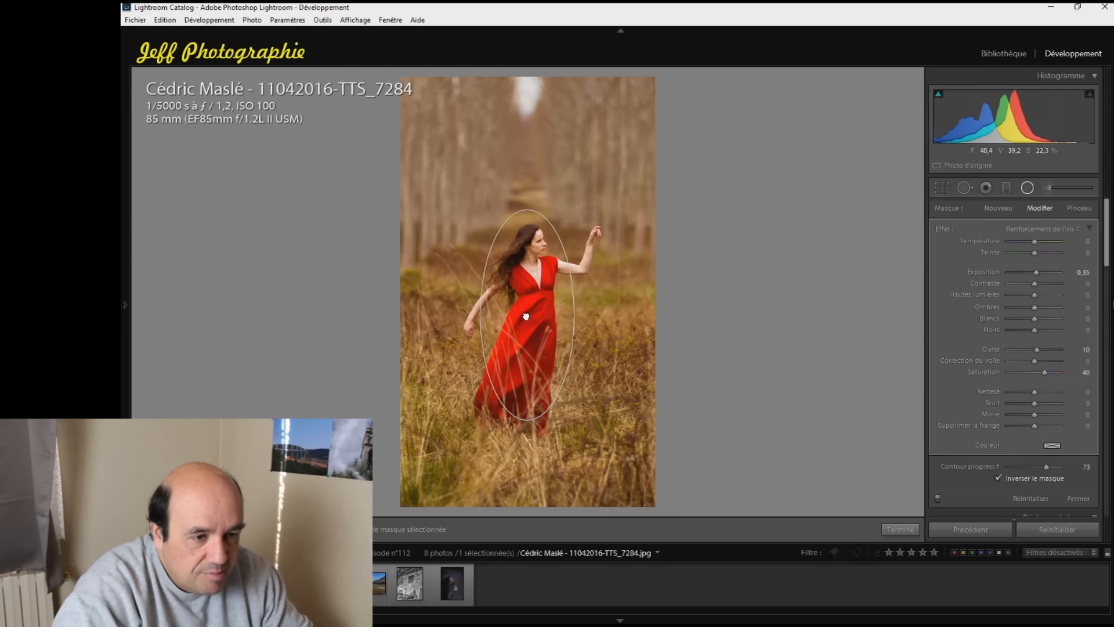
left_click_drag(529, 422, 529, 427)
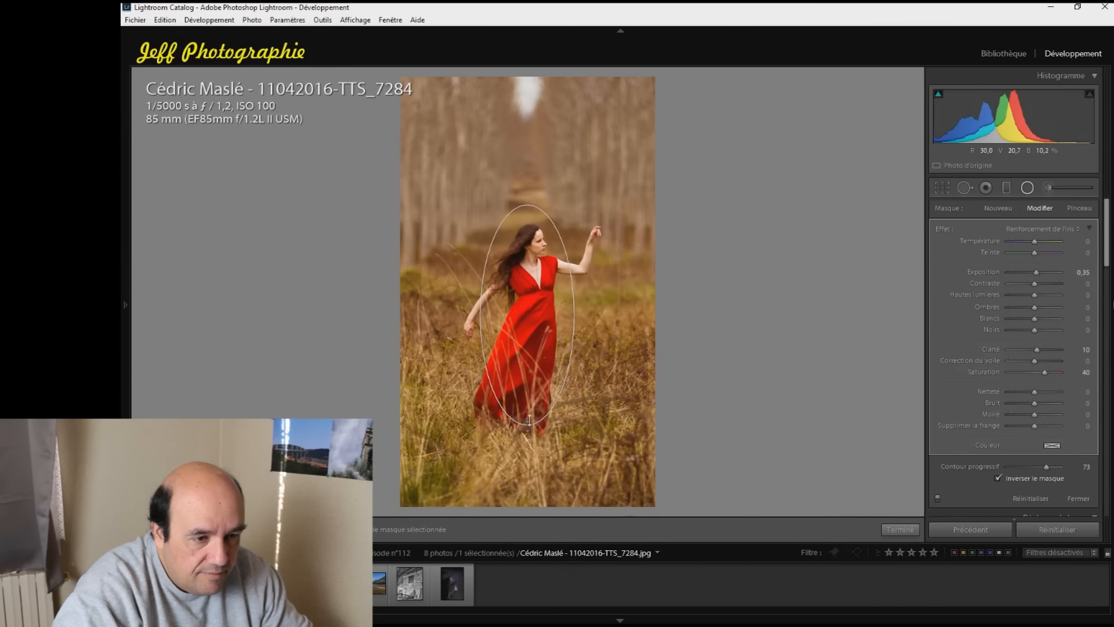
left_click_drag(574, 315, 577, 316)
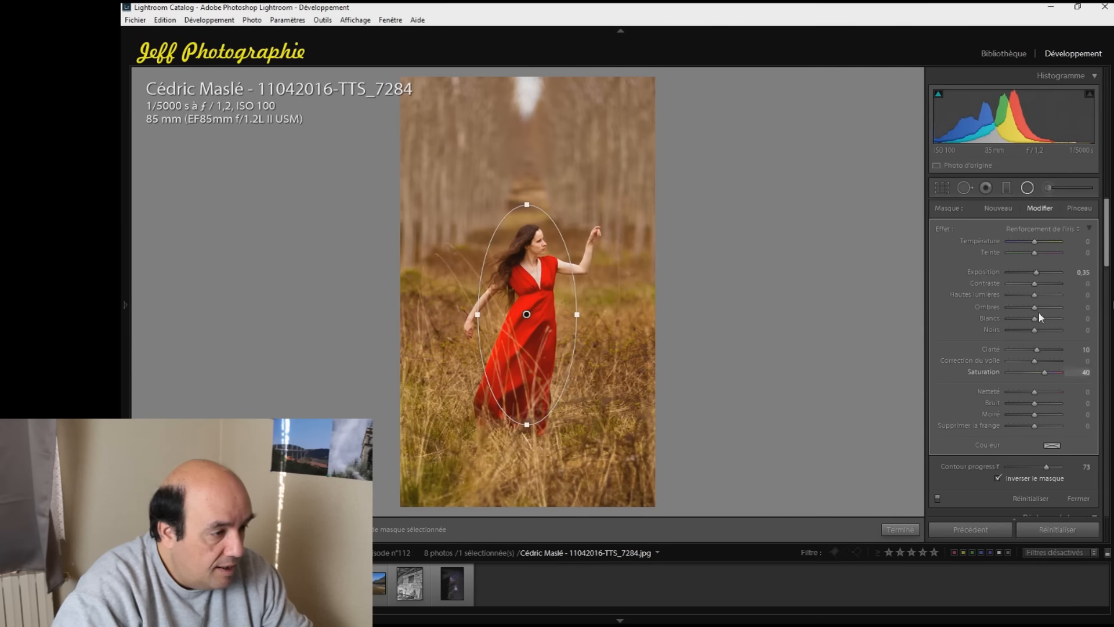
Set the radial filter's feather to 83 and exposure to 0.72, keeping its mask inverted
left_click(997, 478)
left_click(998, 478)
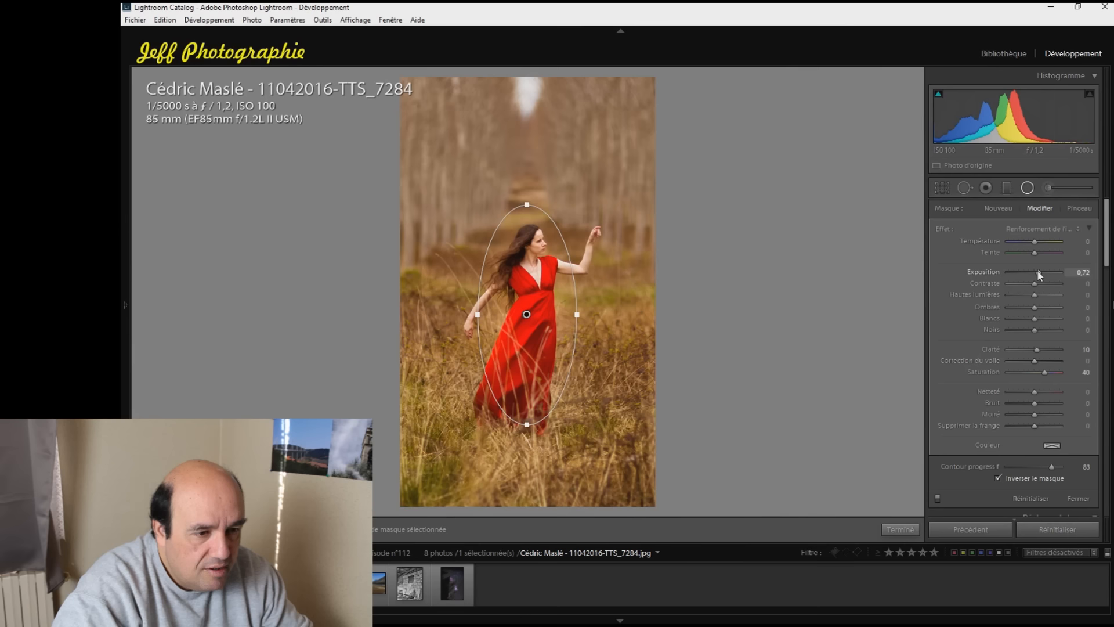
left_click(899, 529)
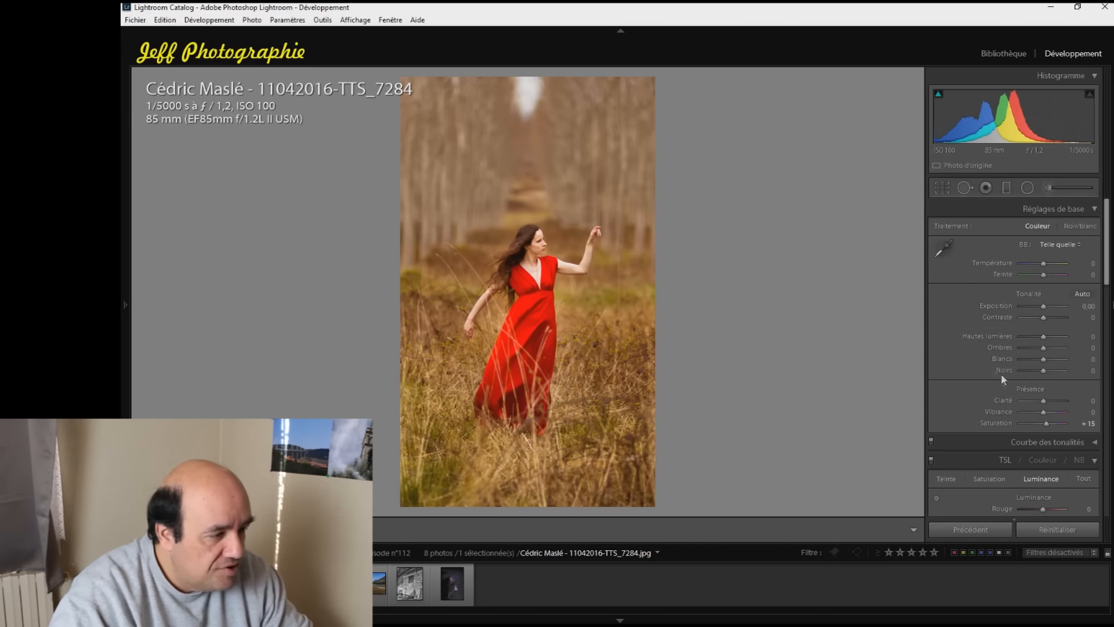
Add a slight dark post-crop vignette by setting its amount to -9
scroll(976, 360, "down", 5)
scroll(976, 361, "down", 3)
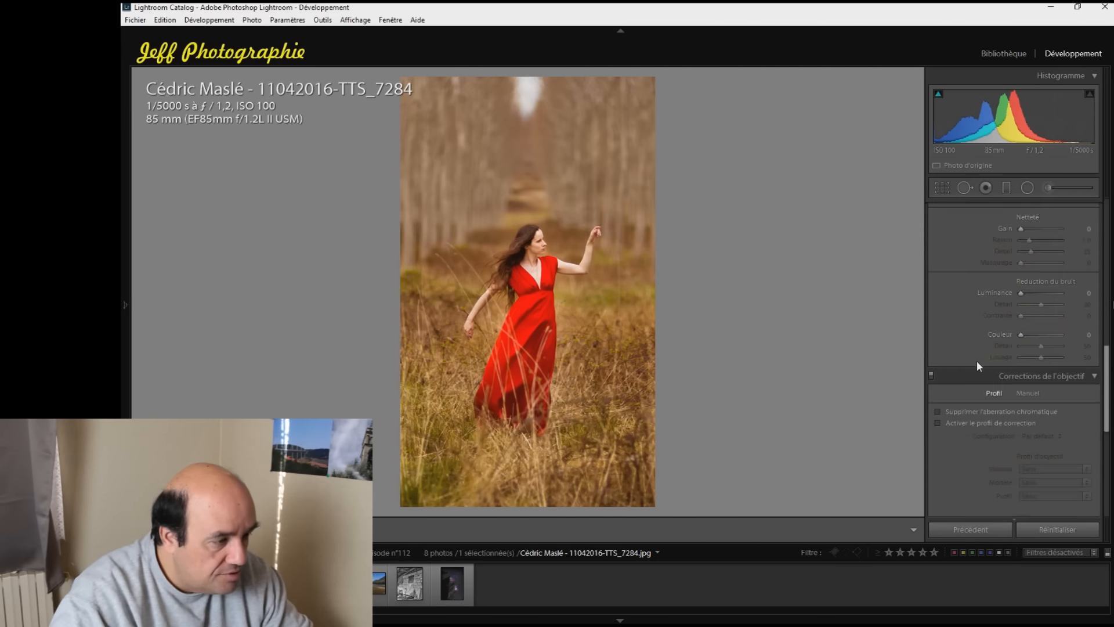
scroll(977, 361, "down", 3)
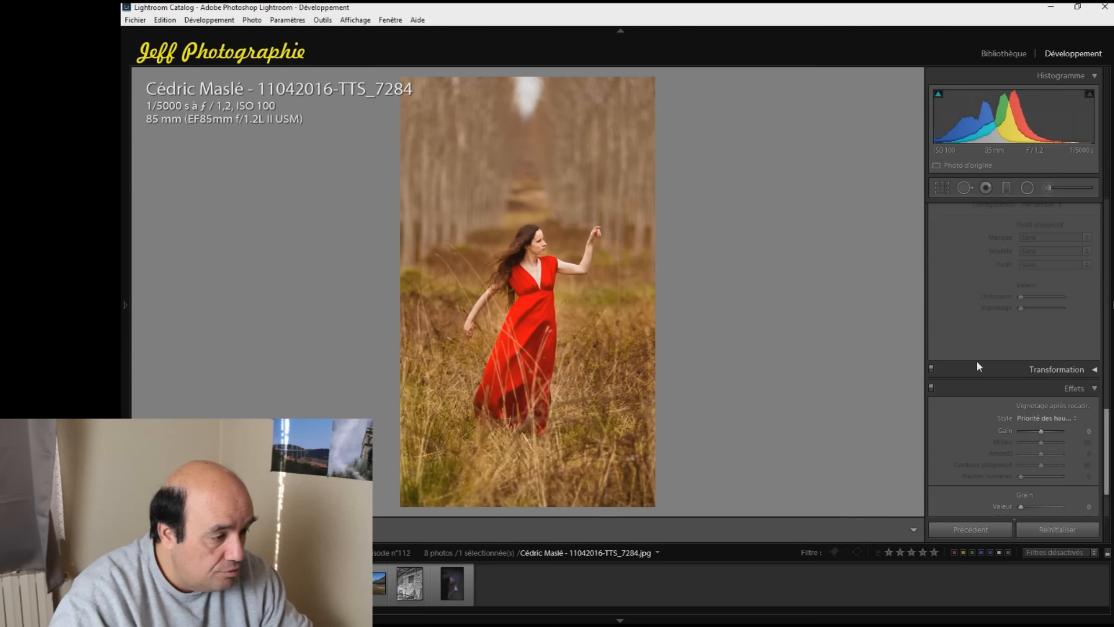
left_click(1039, 431)
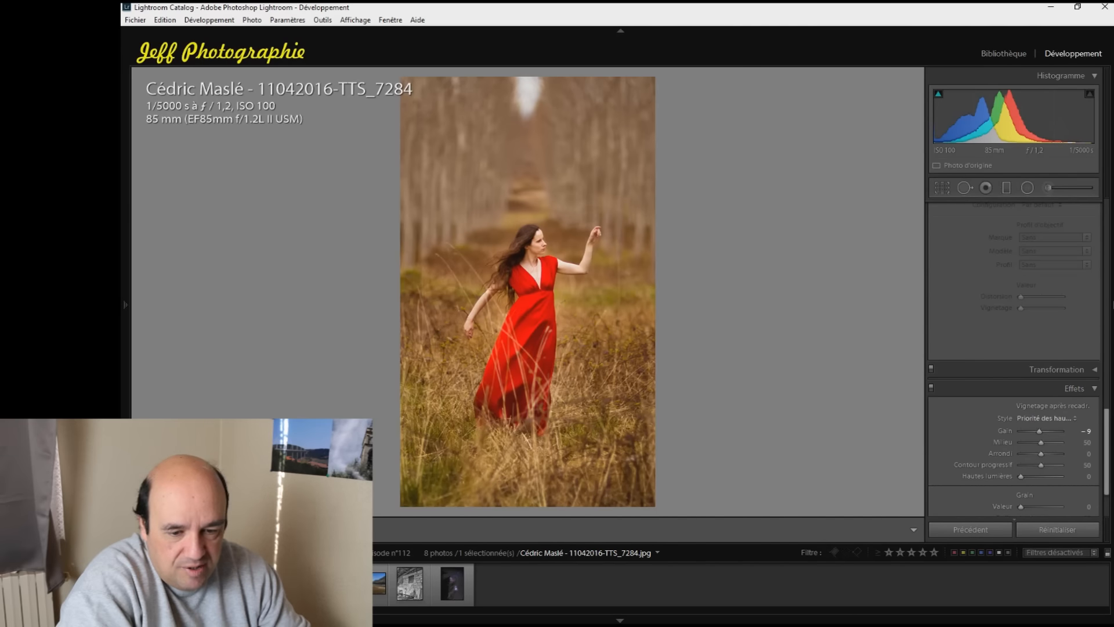
Switch to the purple flower photo and crop it tighter around the yellow centre, cutting the dark lower edge
key("Right")
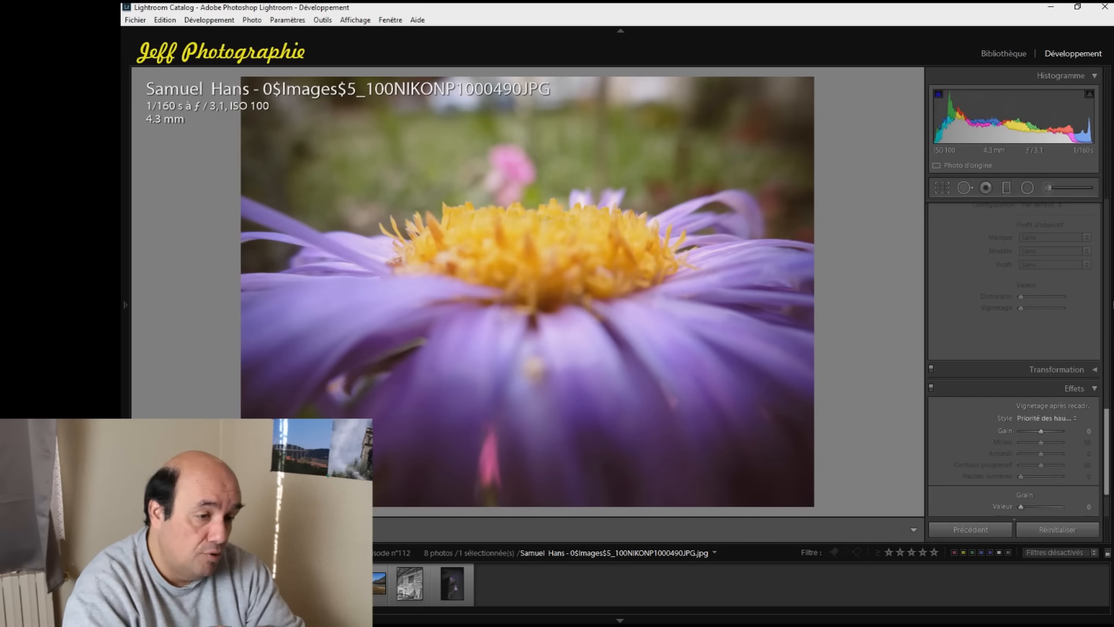
left_click(941, 188)
left_click_drag(816, 76, 775, 106)
left_click_drag(597, 306, 513, 398)
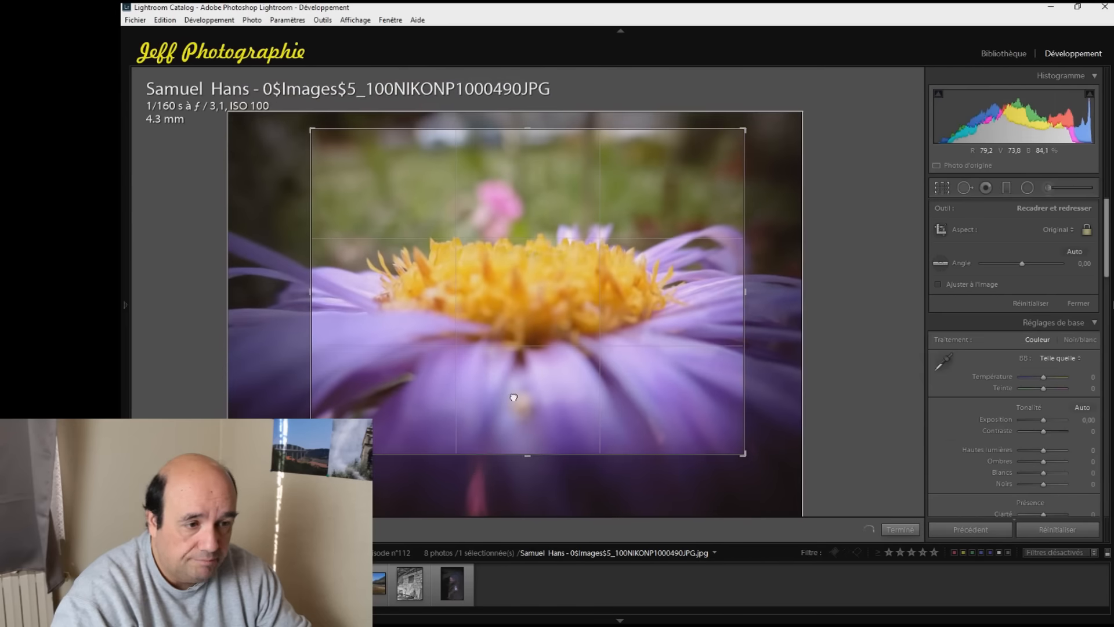
left_click(909, 529)
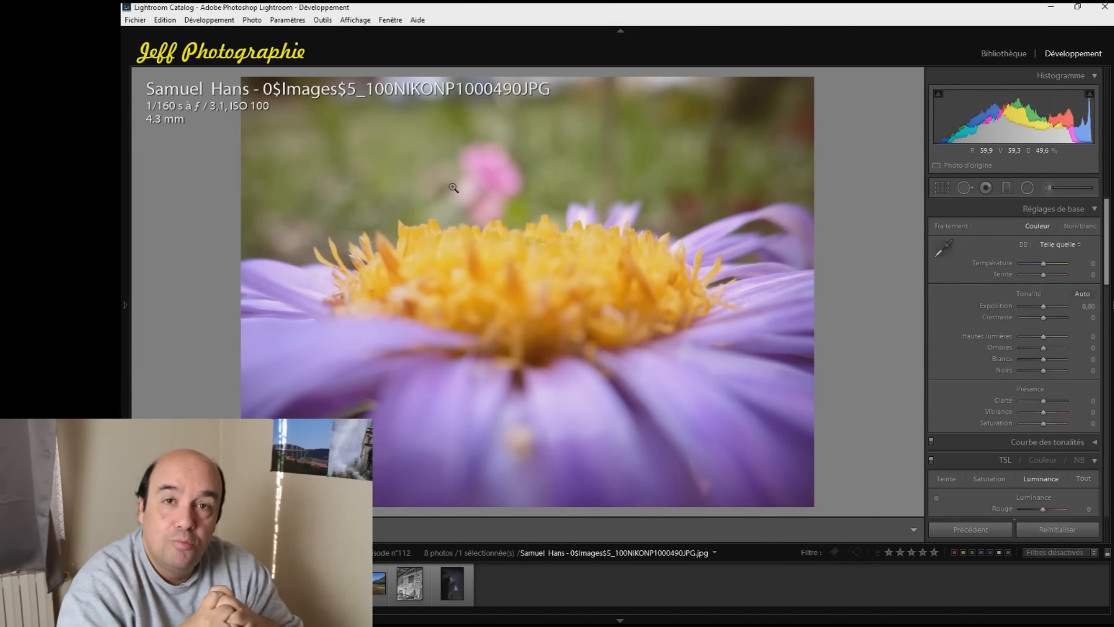
Open the sunset seascape photo and crop it so the sun and horizon fall on the rule-of-thirds lines
left_click(236, 583)
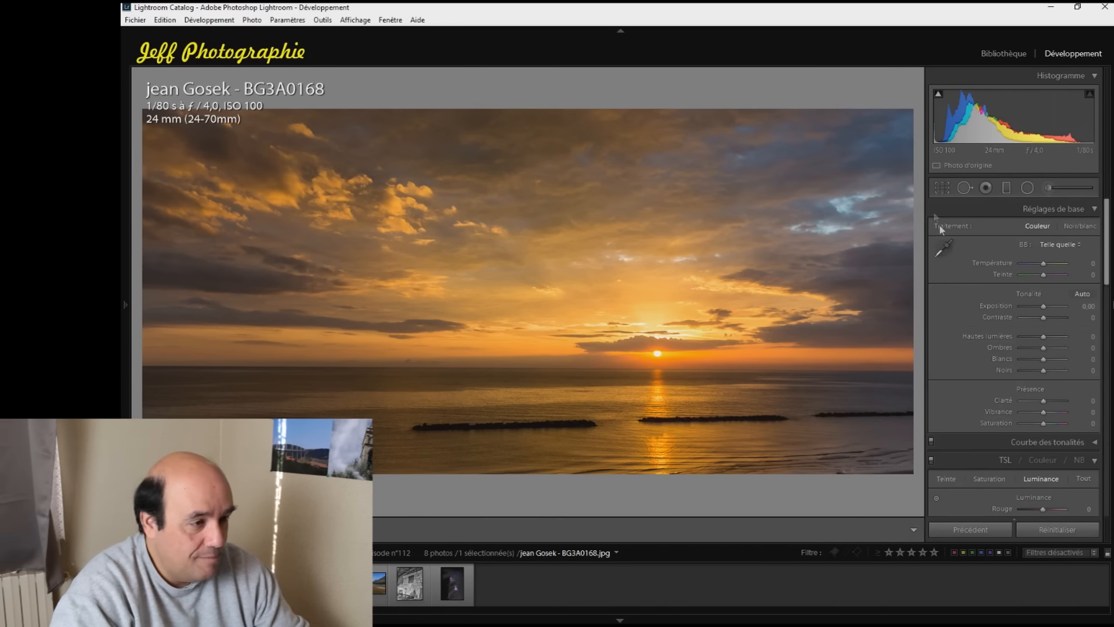
left_click(942, 188)
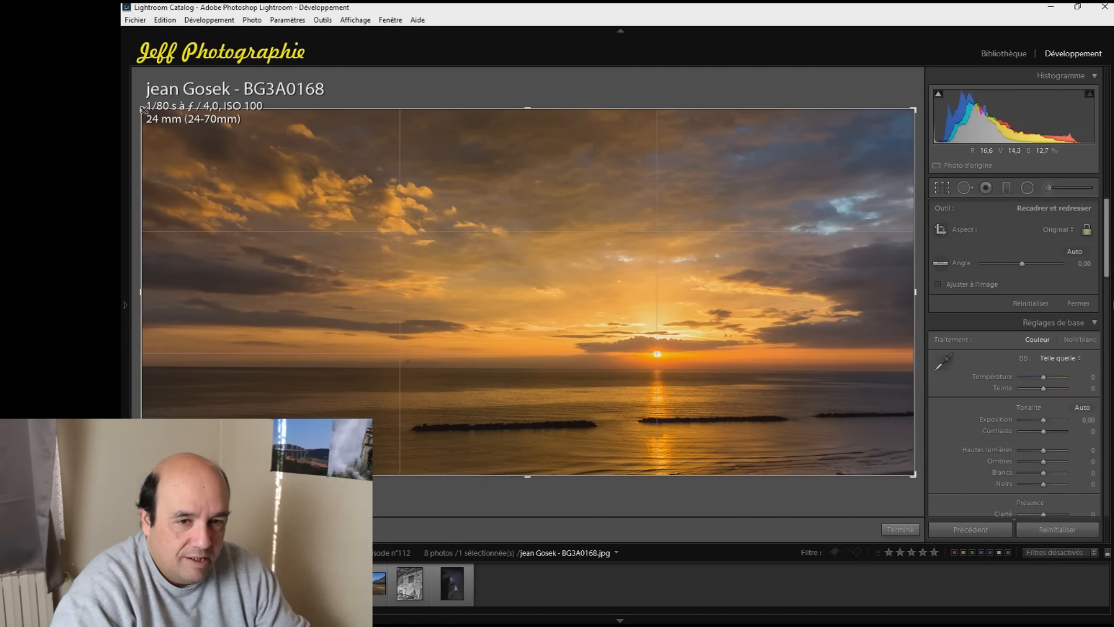
left_click_drag(141, 108, 193, 134)
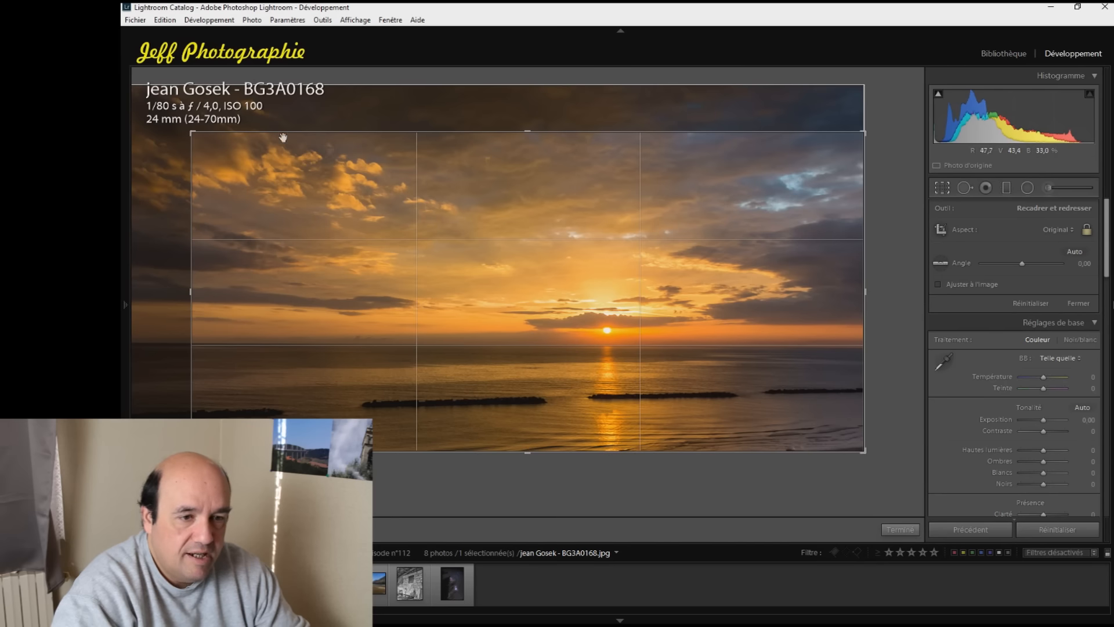
left_click_drag(556, 299, 589, 298)
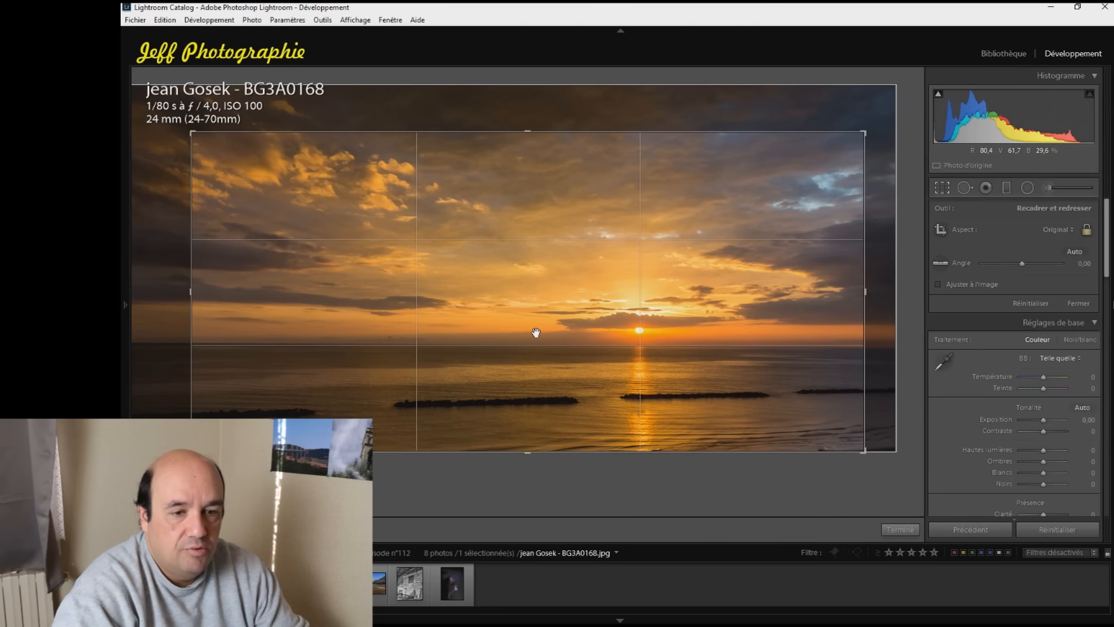
left_click(900, 530)
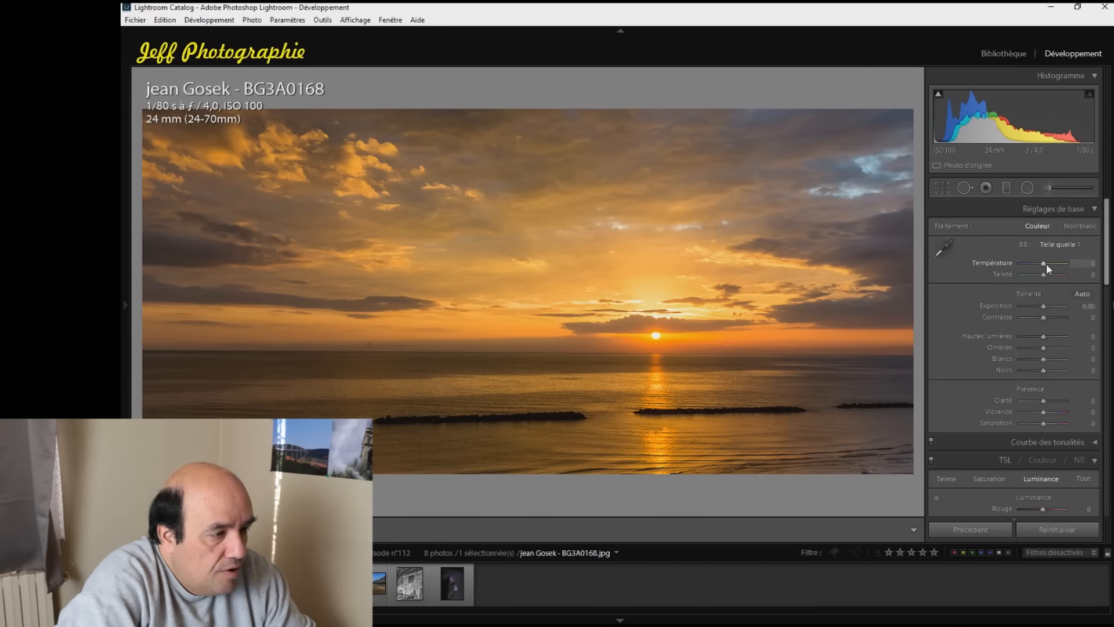
Cool the sunset photo's white balance by setting the temperature to -35
key("Down")
key("Down")
key("Down")
key("Down")
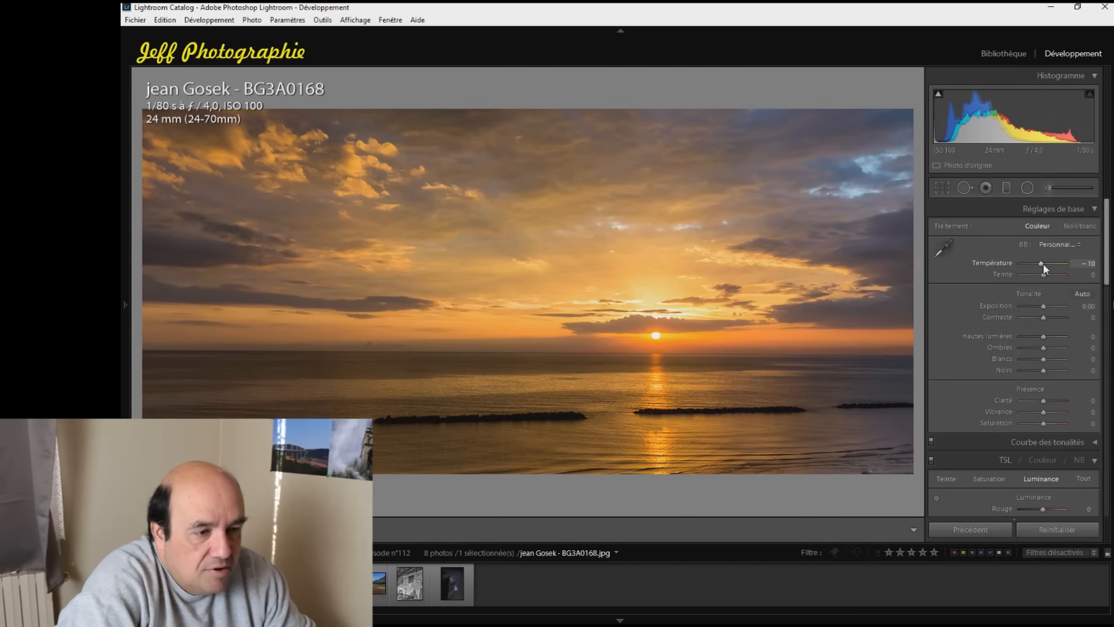
key("Down")
key("Down")
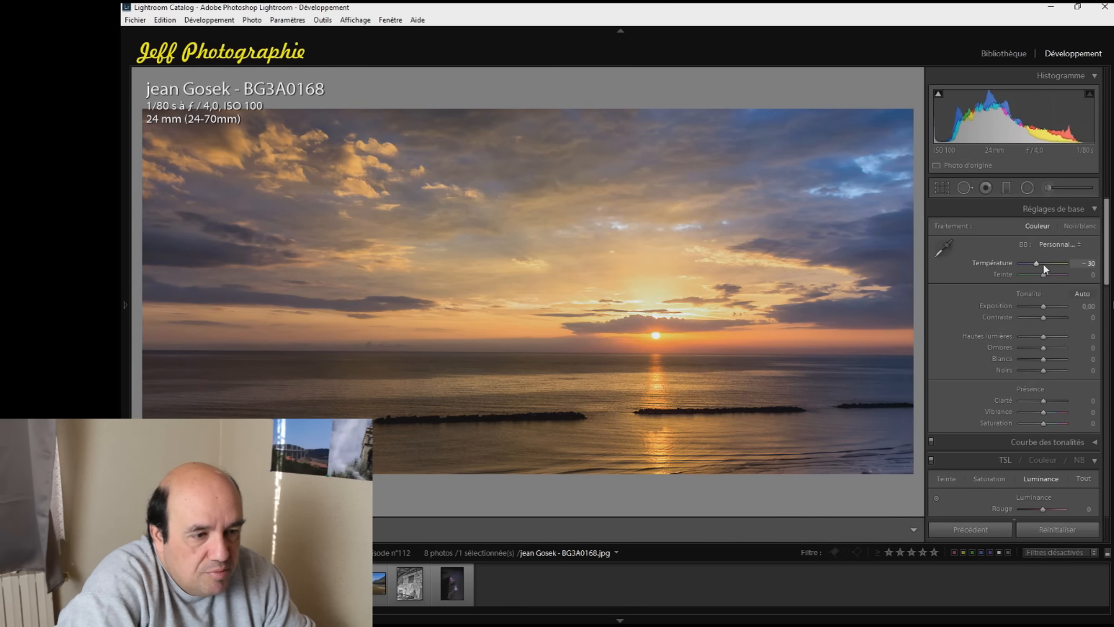
key("Down")
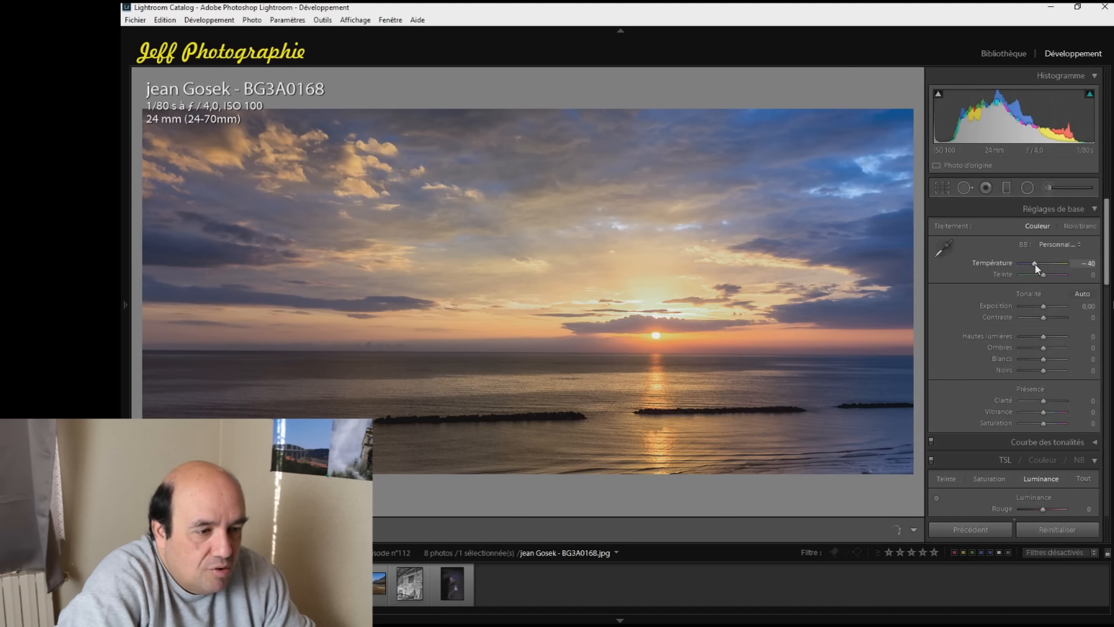
key("Up")
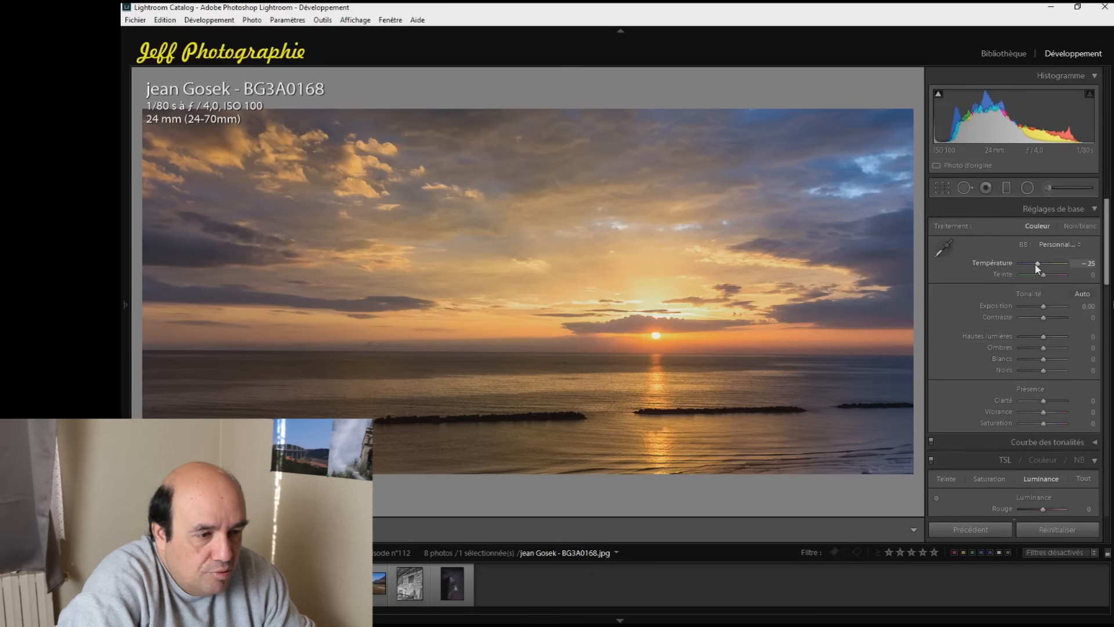
key("Down")
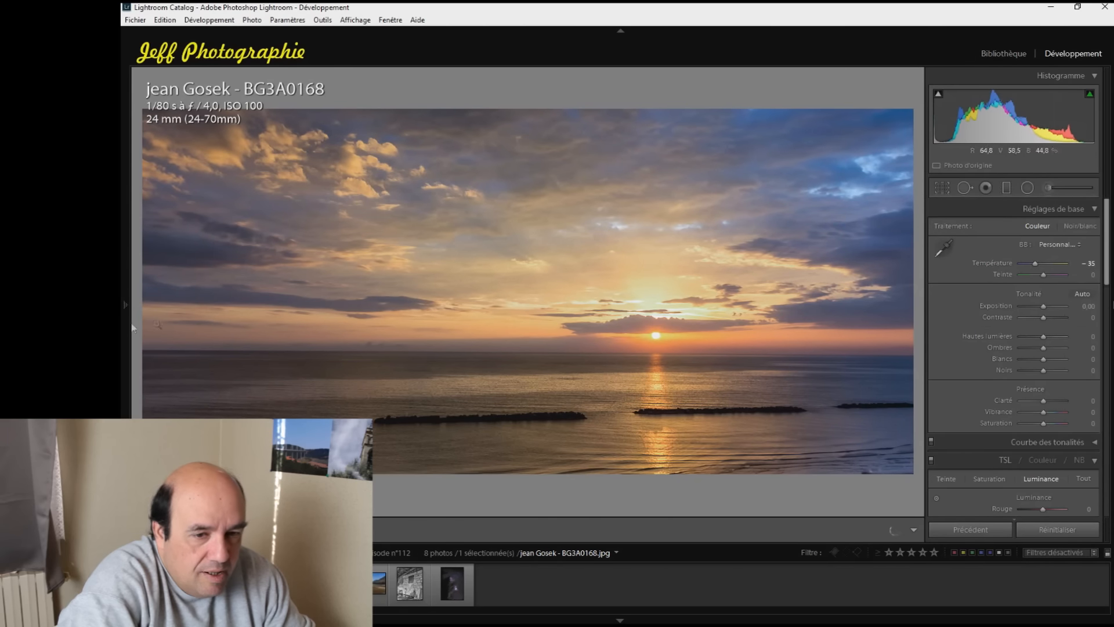
Show the edit history and compare the earlier blue saturation state with the latest temperature state
left_click(126, 306)
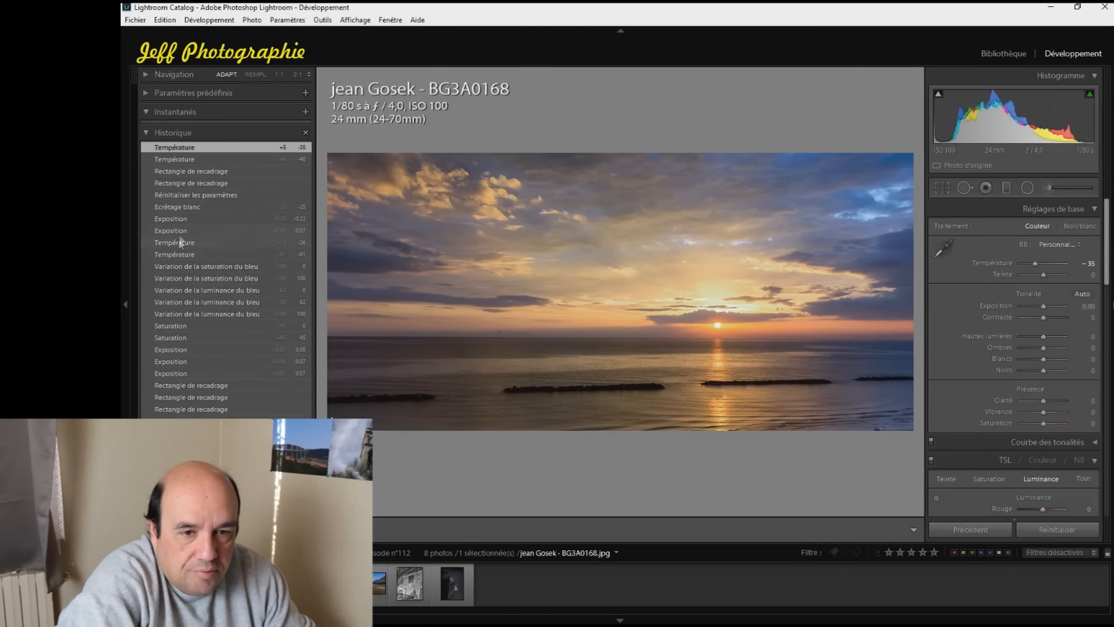
left_click(174, 266)
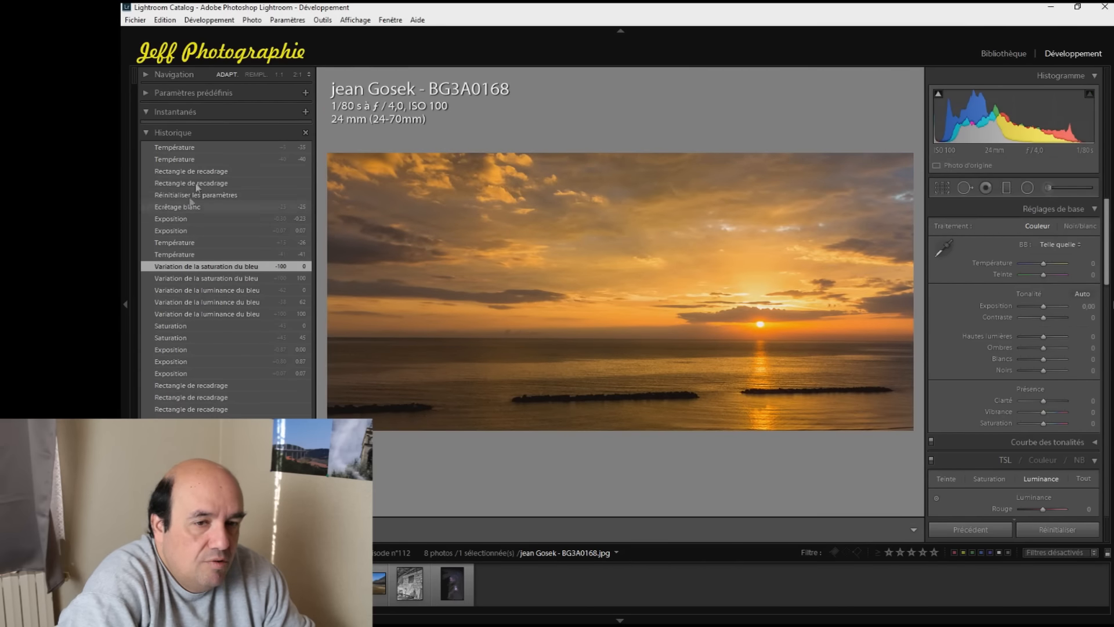
left_click(185, 148)
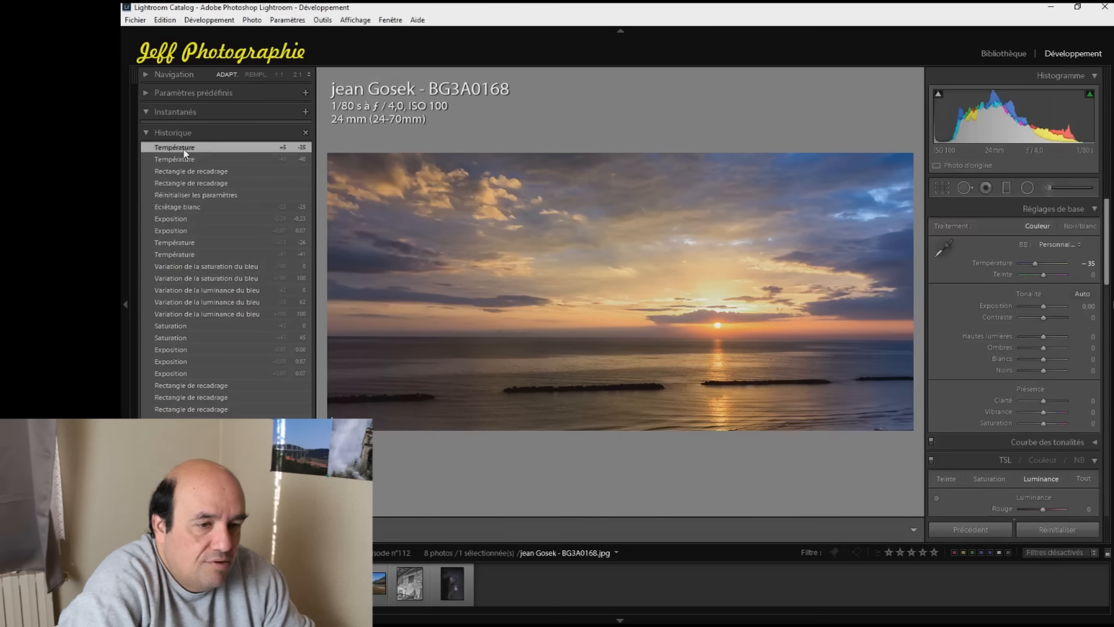
Compare the earlier temperature and blue saturation history states with the latest temperature state of the sunset photo
left_click(179, 254)
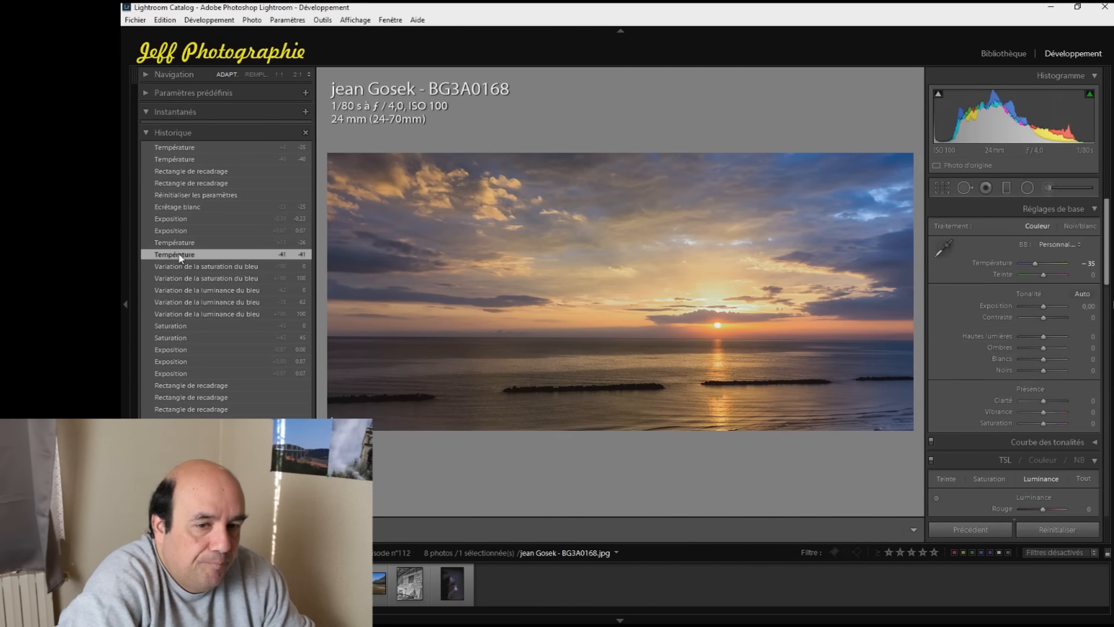
left_click(181, 266)
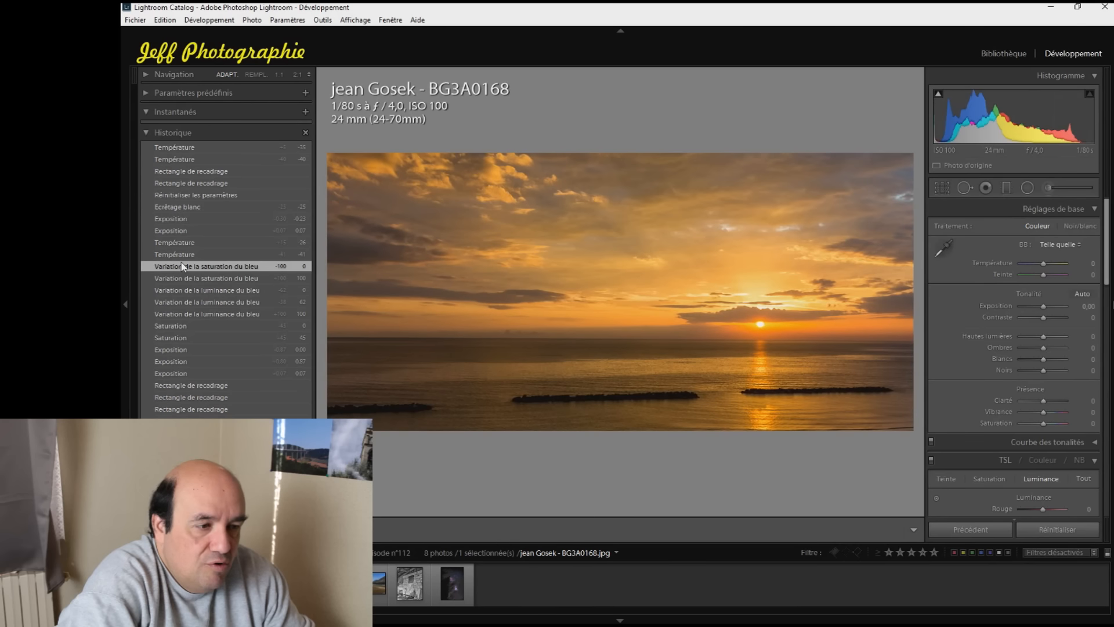
left_click(180, 148)
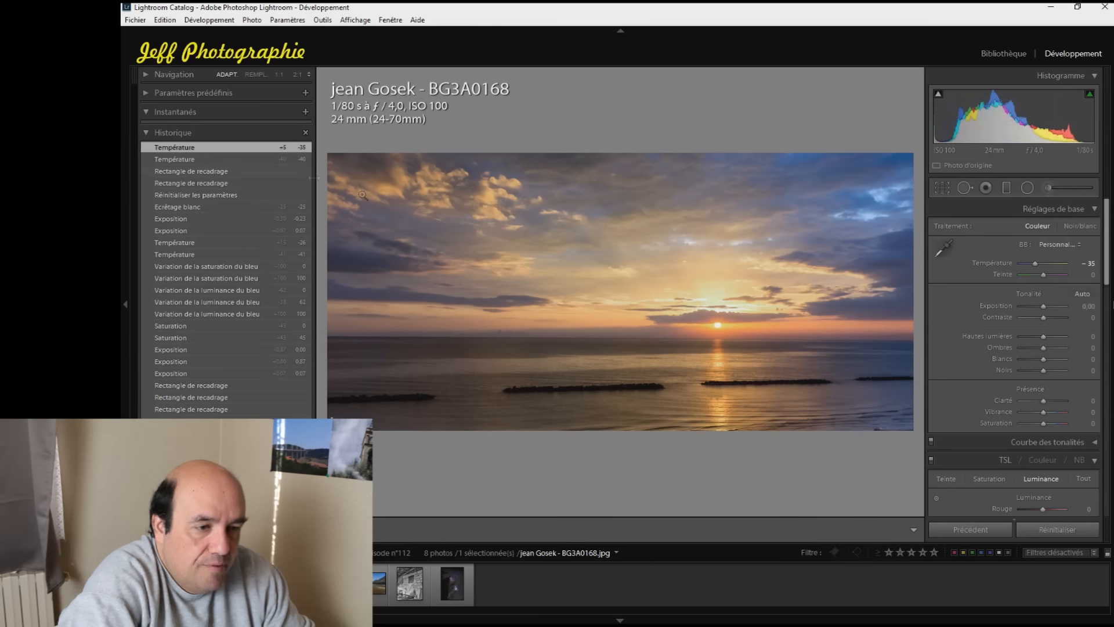
Warm the sunset photo slightly by setting its white balance temperature to -30
key("Up")
key("Up")
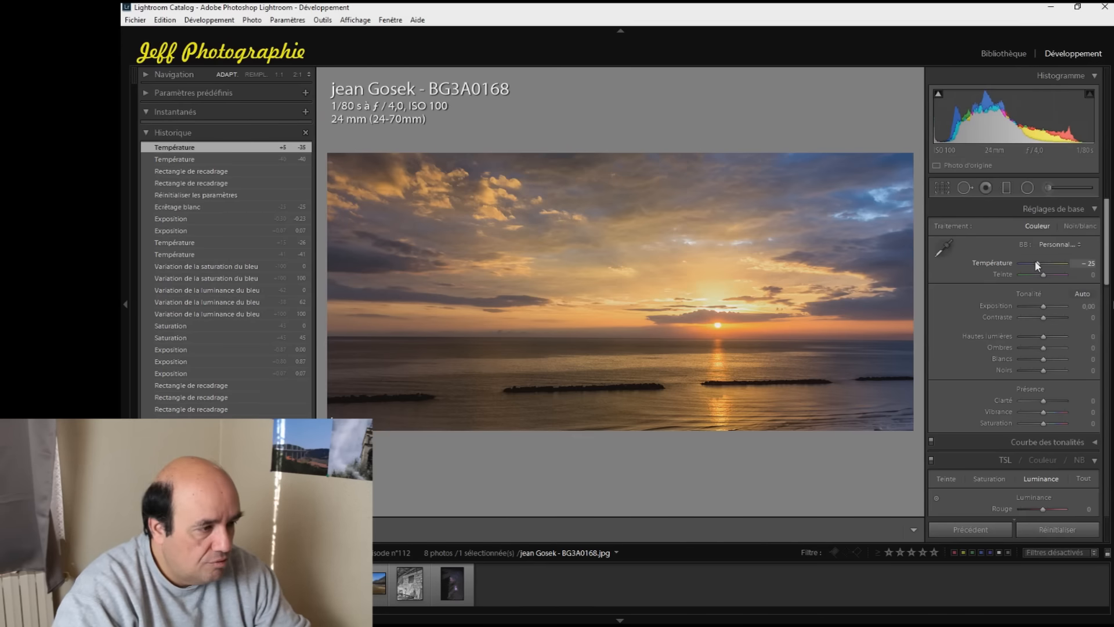
key("Down")
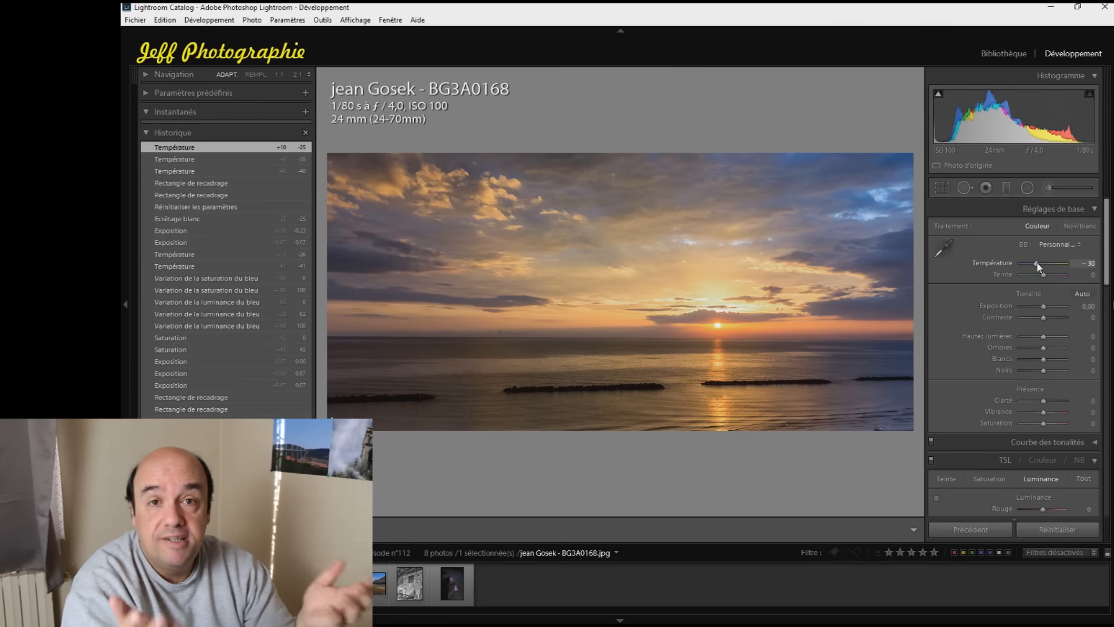
left_click_drag(1036, 262, 1036, 263)
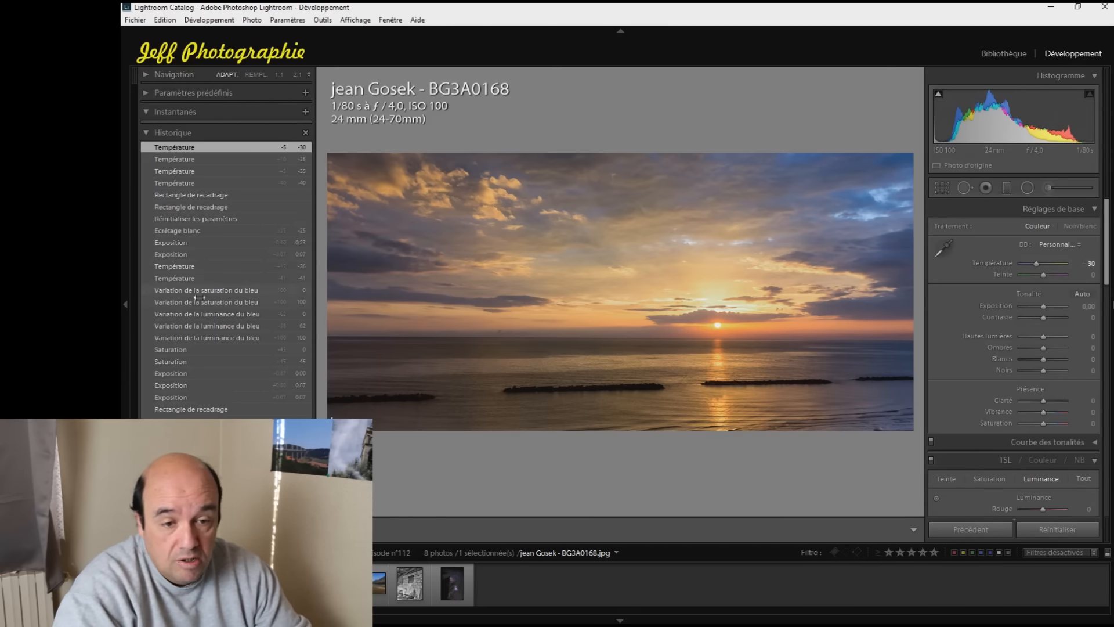
Compare the sunset photo's earlier blue saturation history state with the newest temperature state
left_click(200, 290)
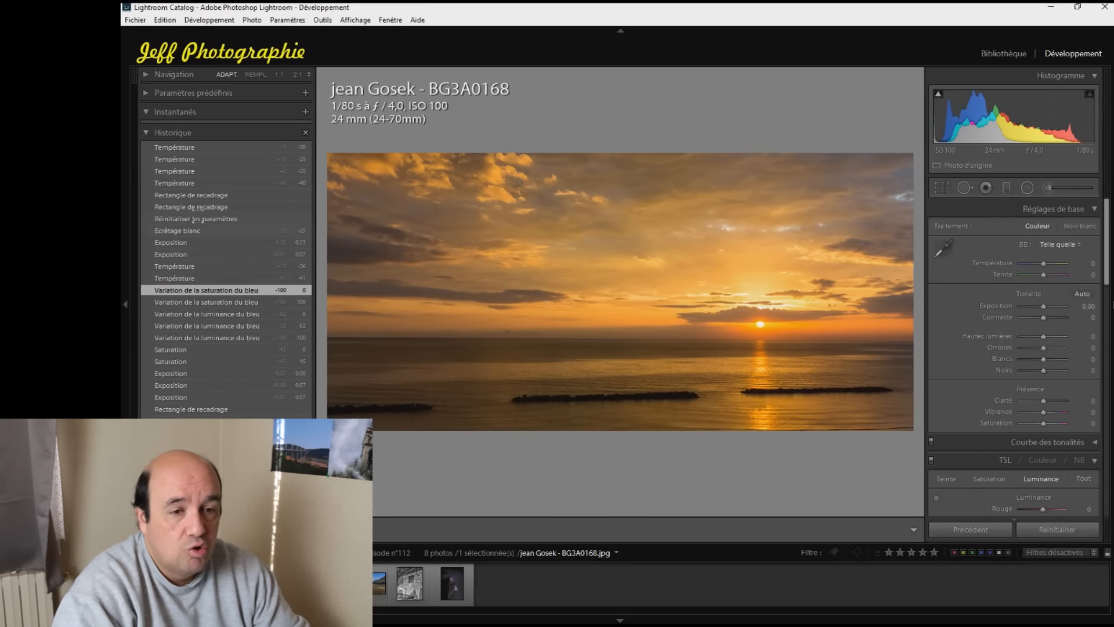
left_click(185, 147)
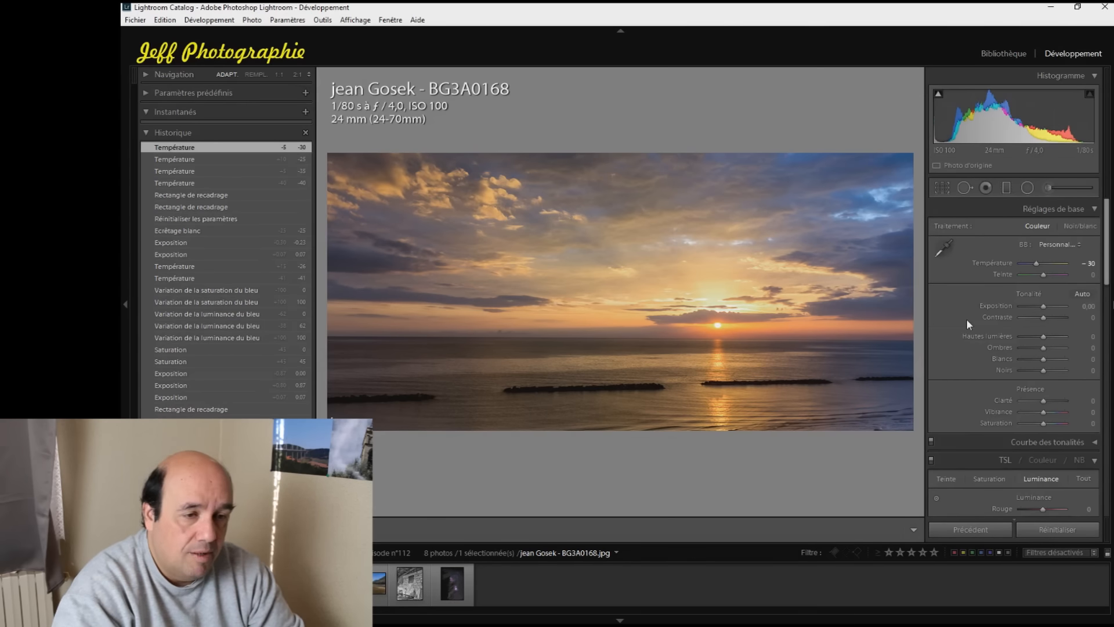
Open the misty tree photo and crop it tighter, cutting into the left side of the tree
key("Right")
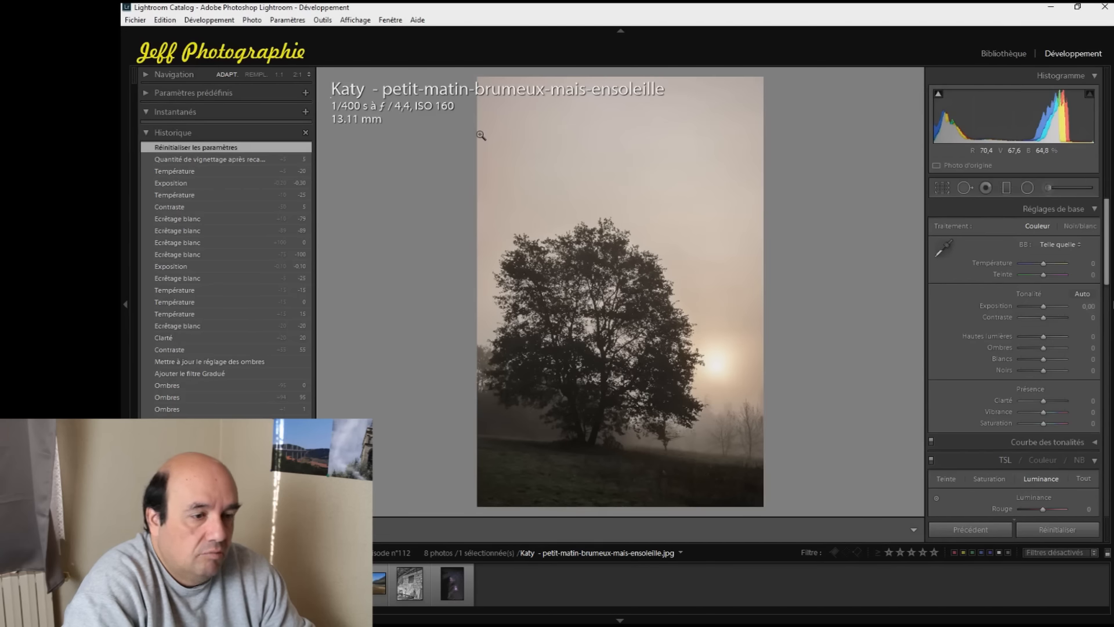
left_click(943, 189)
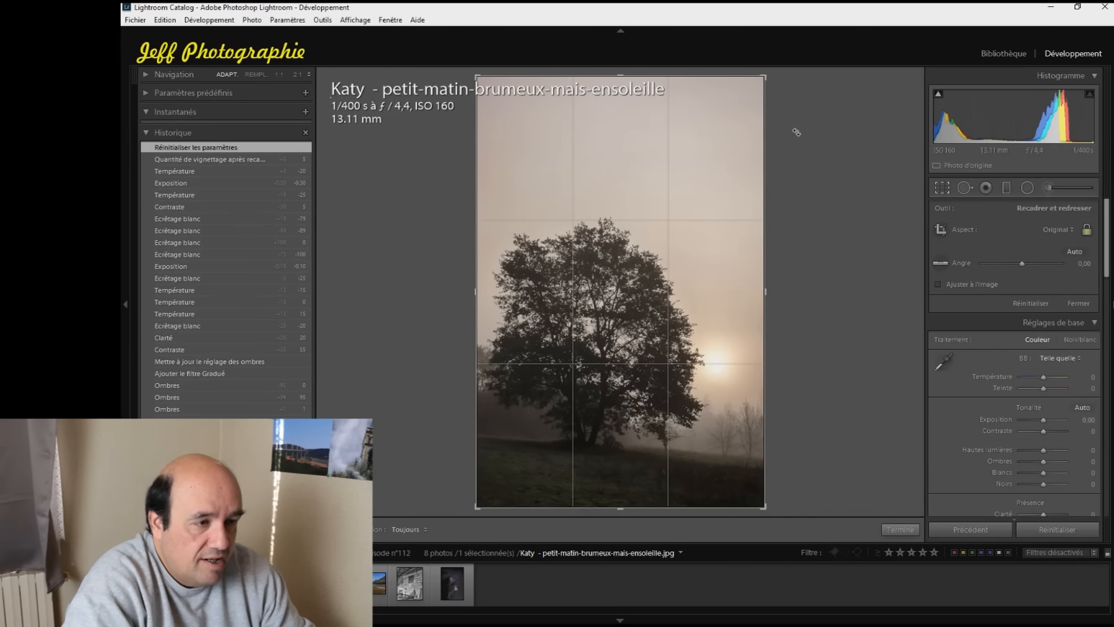
left_click_drag(478, 76, 510, 107)
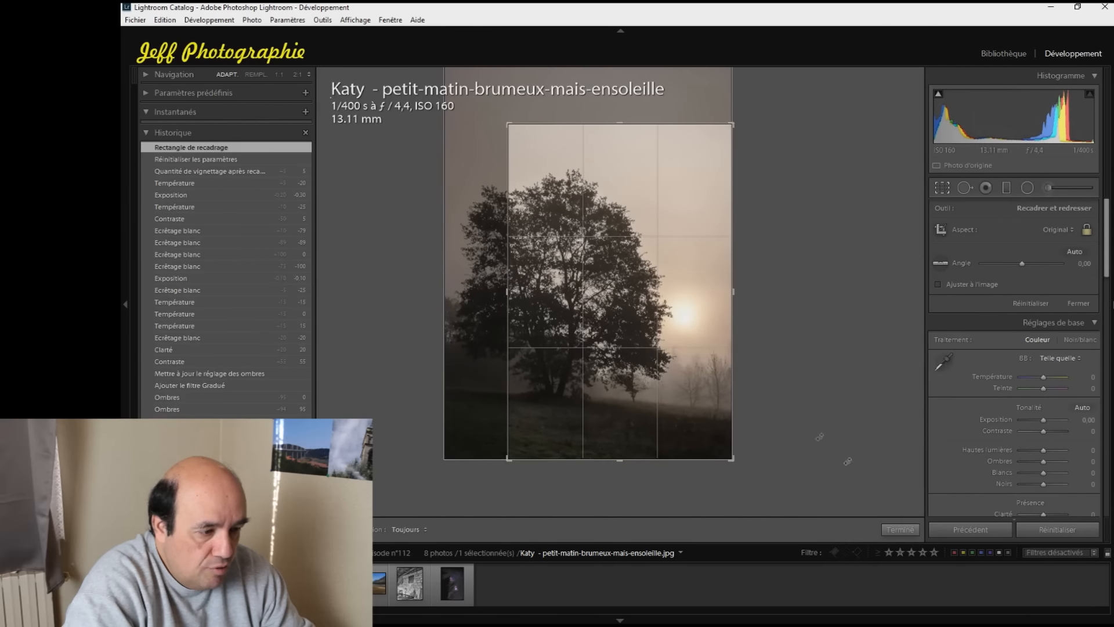
left_click_drag(699, 372, 699, 377)
left_click(900, 529)
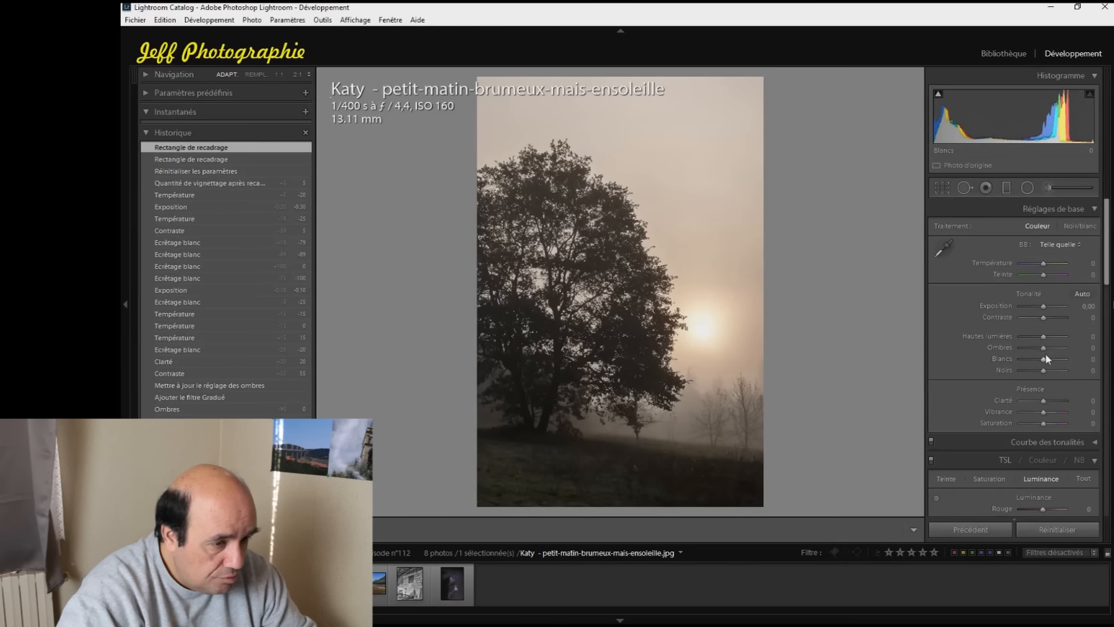
Try raising the shadows to +100 over the whole tree photo and reset them
left_click_drag(1043, 347, 1067, 347)
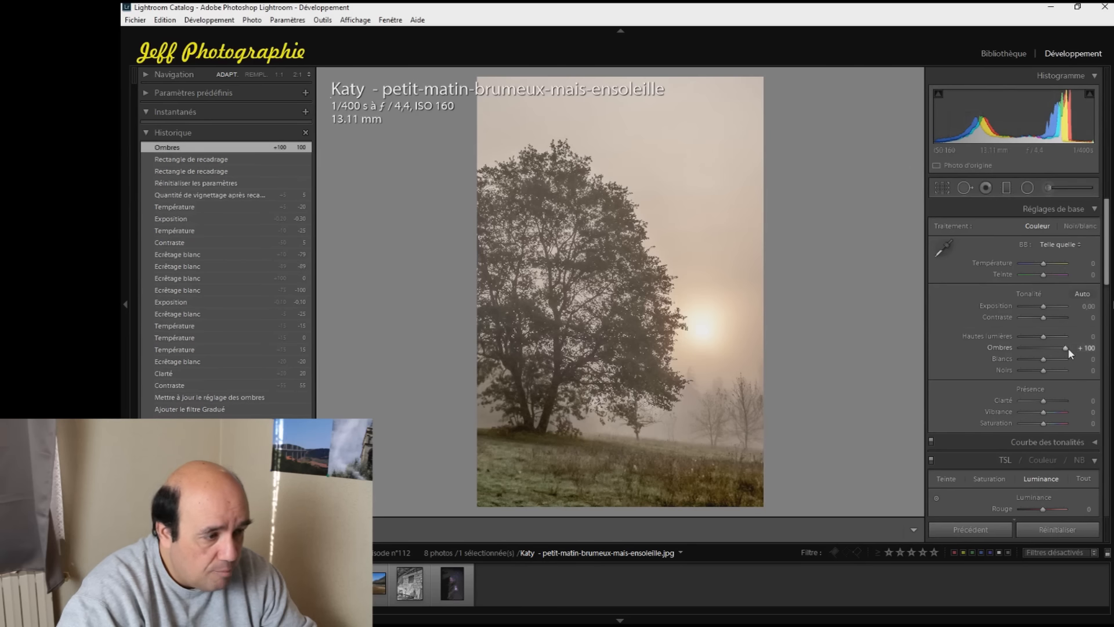
double_click(1066, 347)
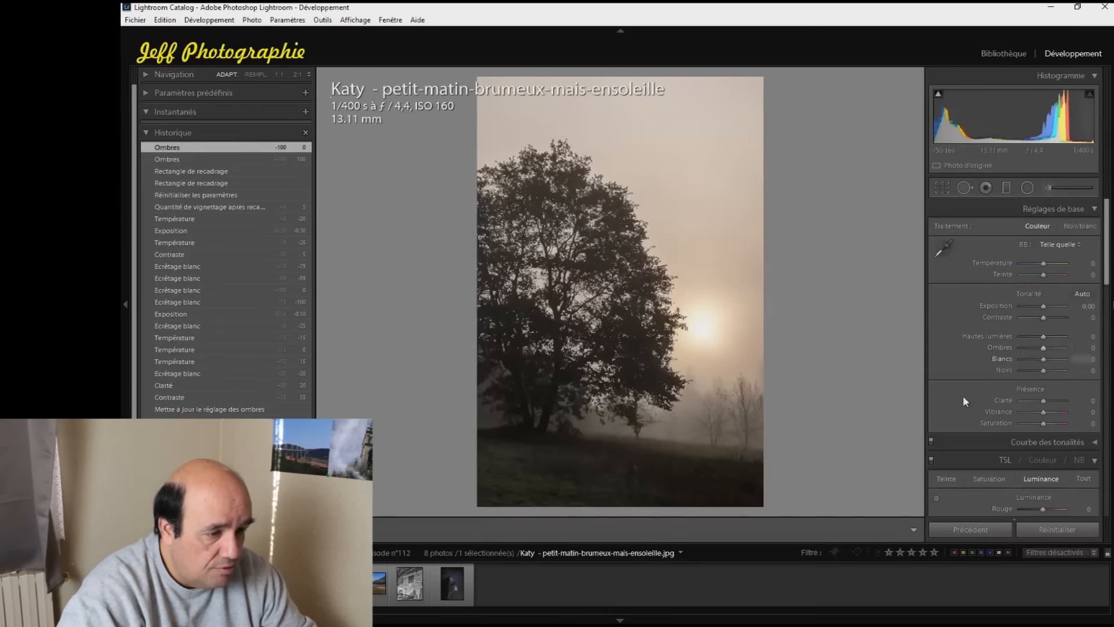
Lighten the meadow below the tree with a graduated filter using exposure 0.20, shadows 62, clarity 9 and saturation 0
left_click(1006, 188)
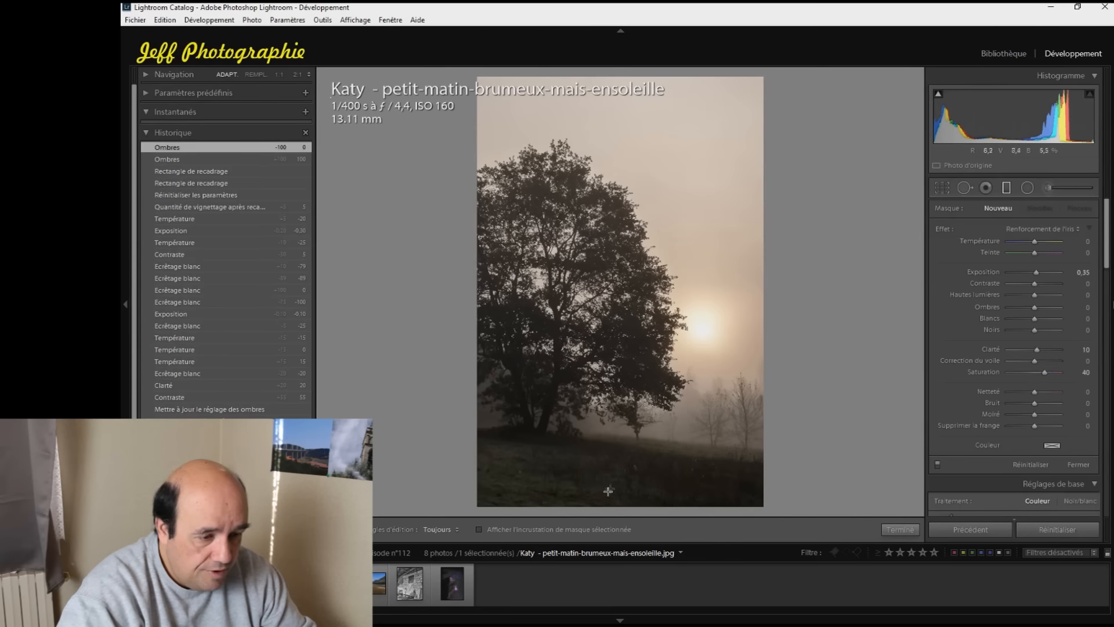
left_click_drag(597, 509, 604, 398)
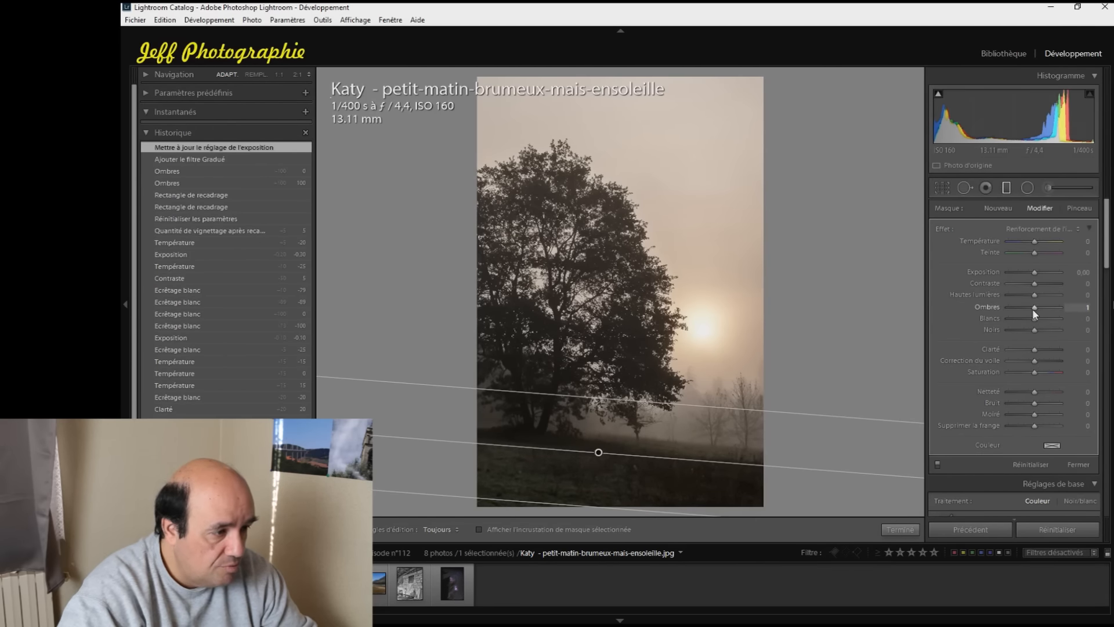
left_click_drag(1033, 312, 1046, 308)
left_click_drag(1036, 351, 1039, 350)
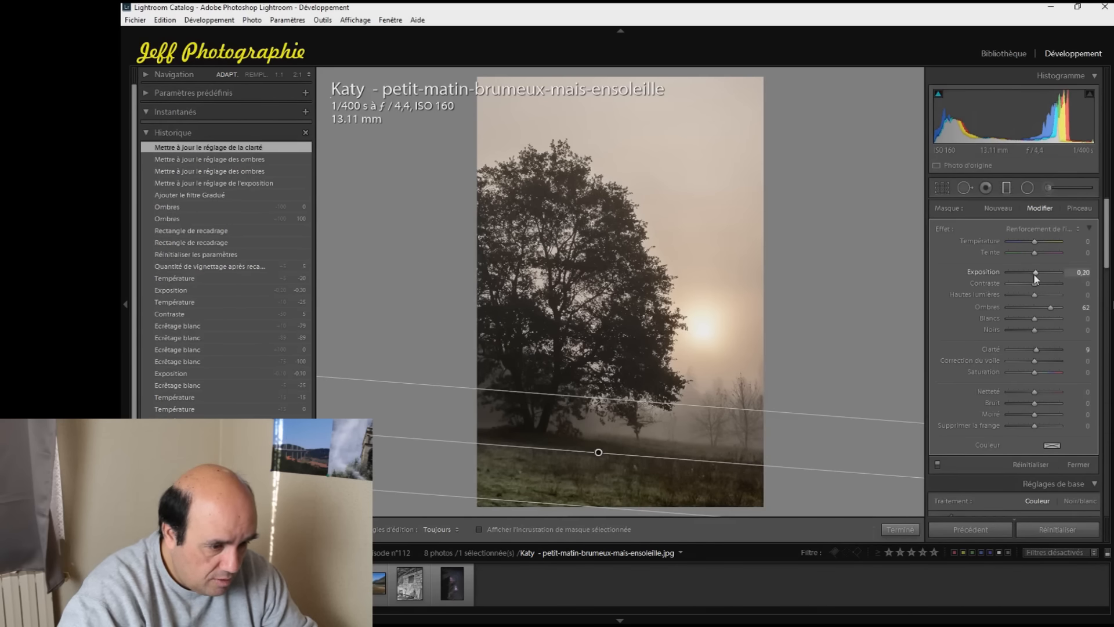
left_click(910, 530)
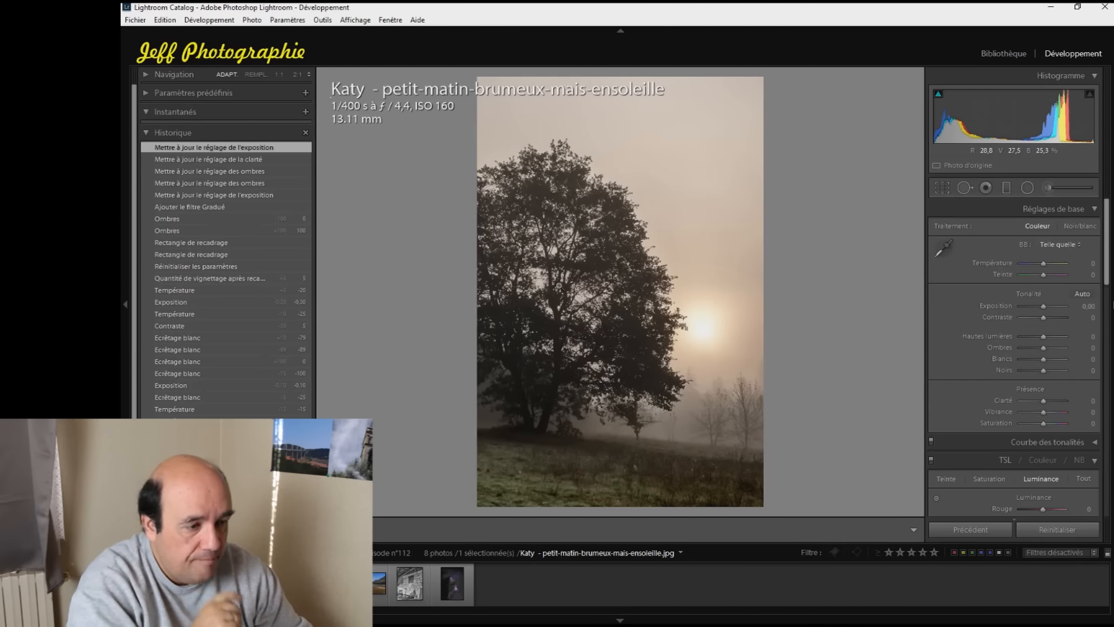
Set the tree photo's clarity to +25 and cool its white balance to a temperature of -15
left_click_drag(1038, 404, 1045, 408)
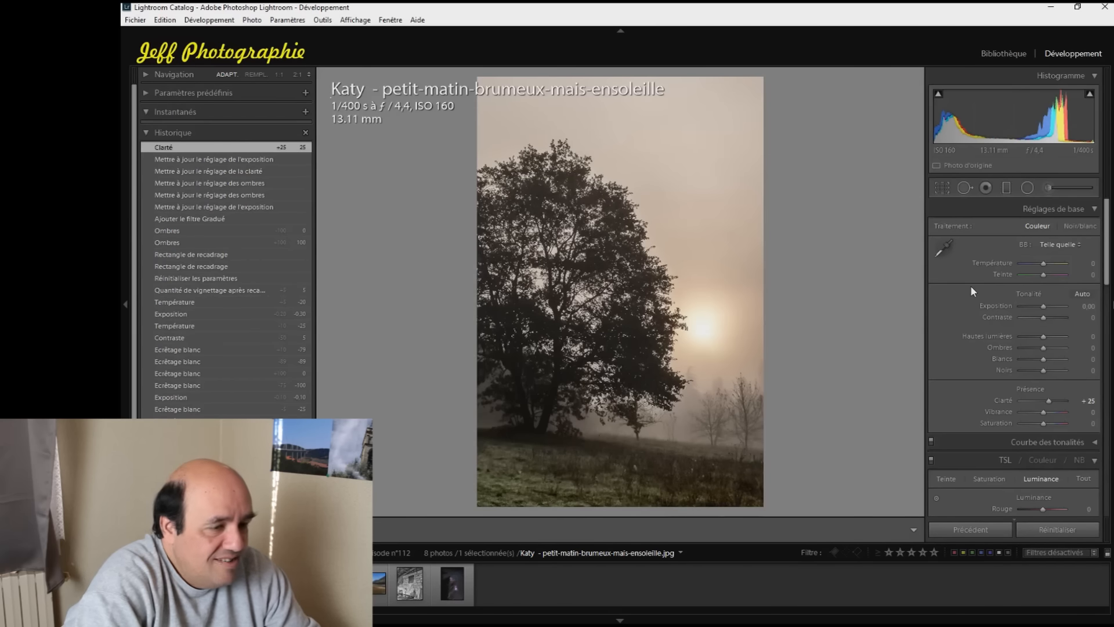
key("Up")
key("Up")
key("Down")
key("Down")
key("Down")
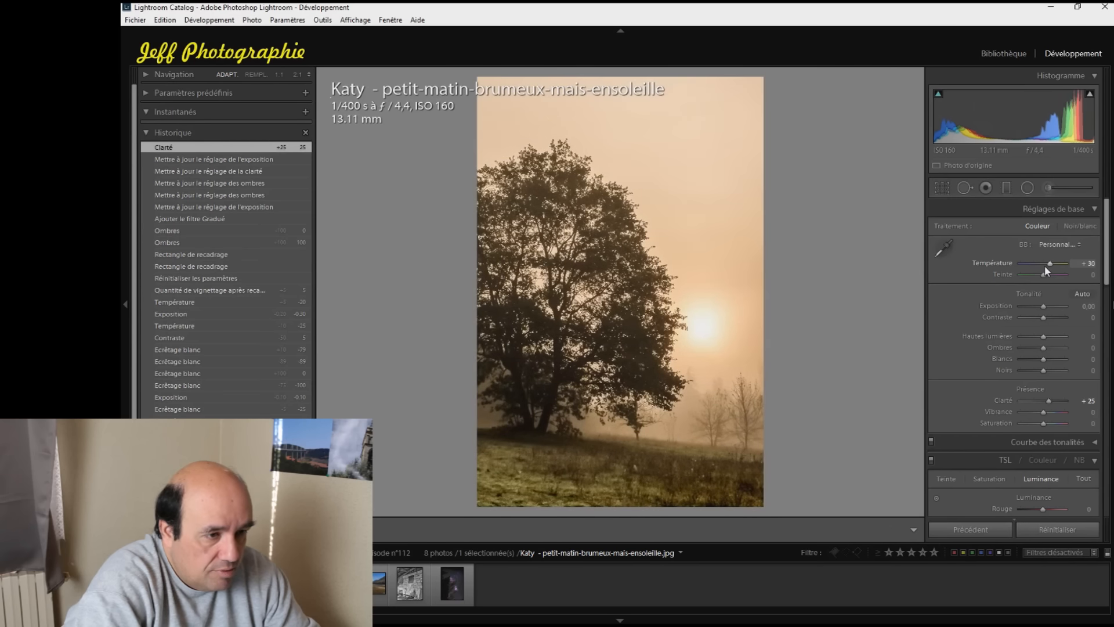
key("Down")
key("Down")
key("Down")
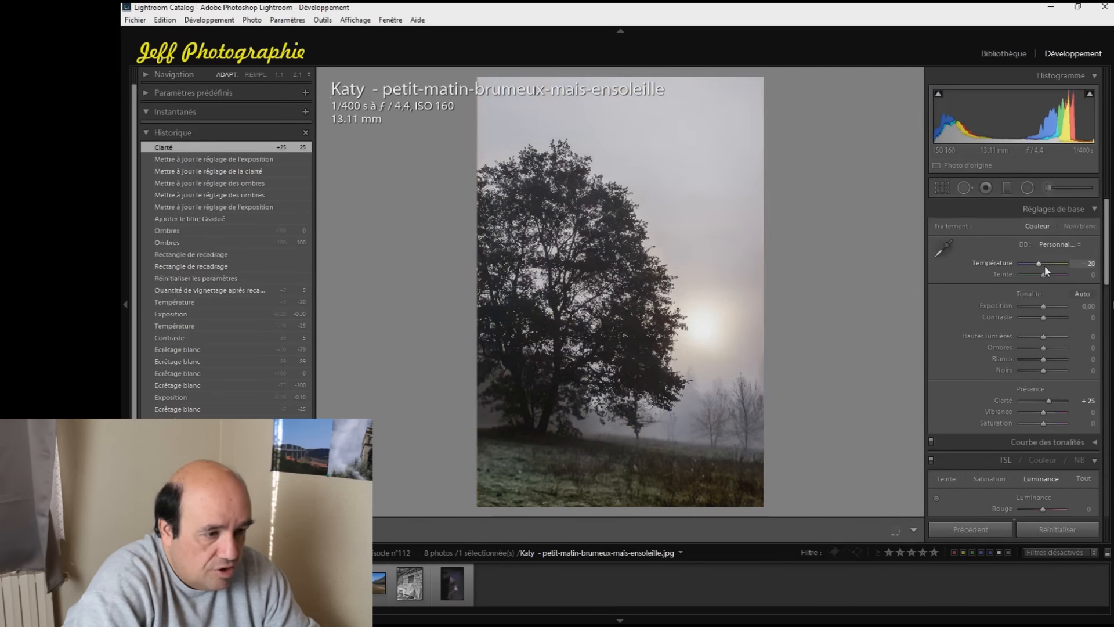
key("Up")
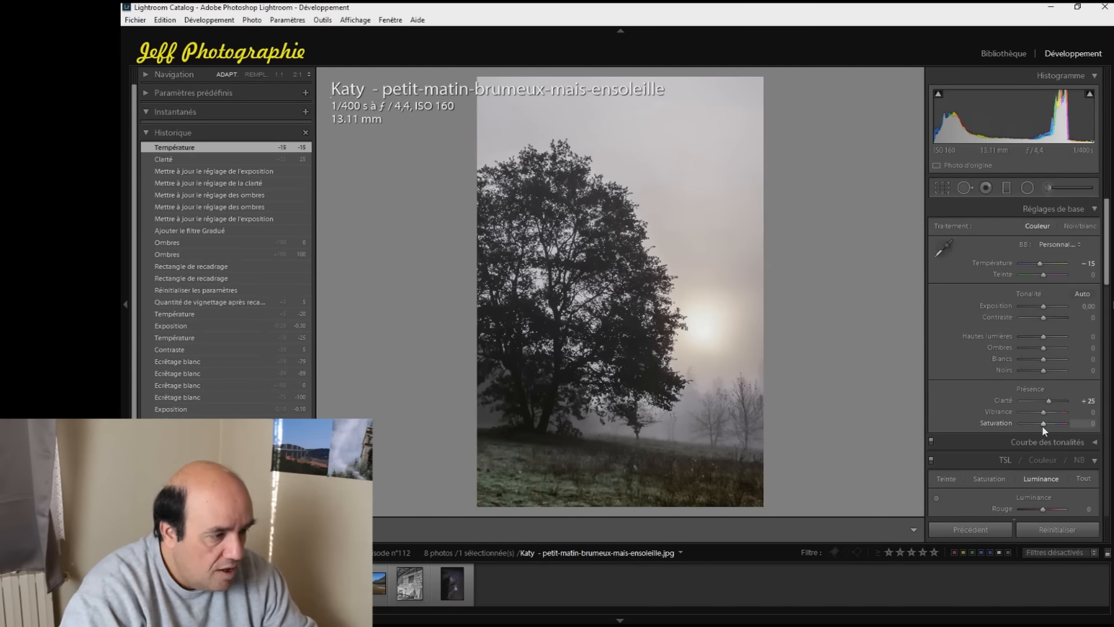
Raise the tree photo's saturation to +10
scroll(1043, 428, "up", 4)
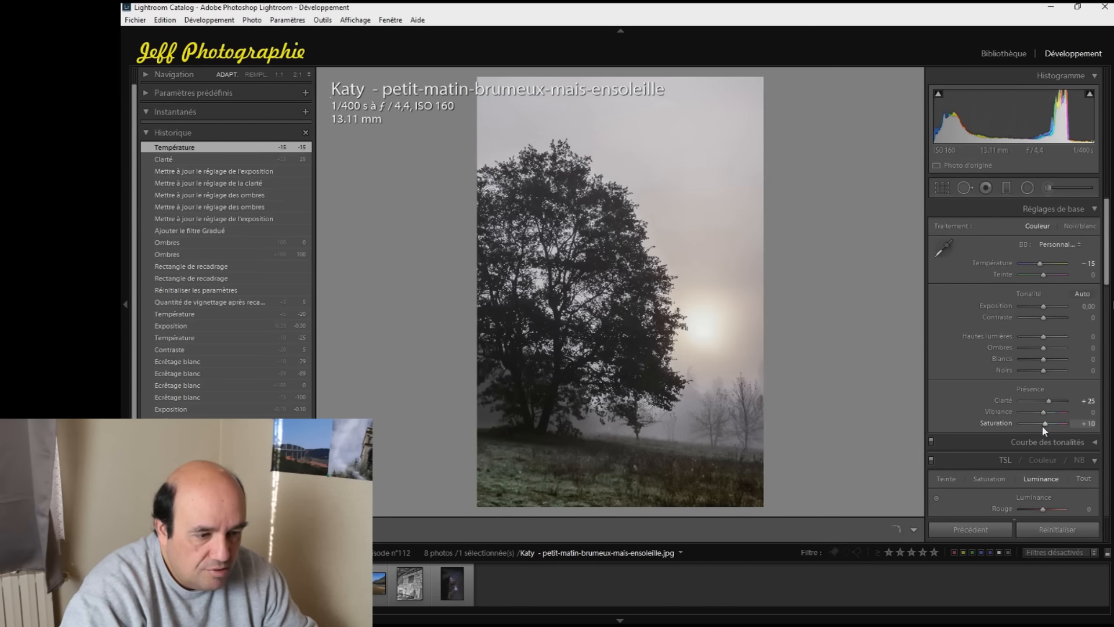
scroll(1042, 425, "down", 4)
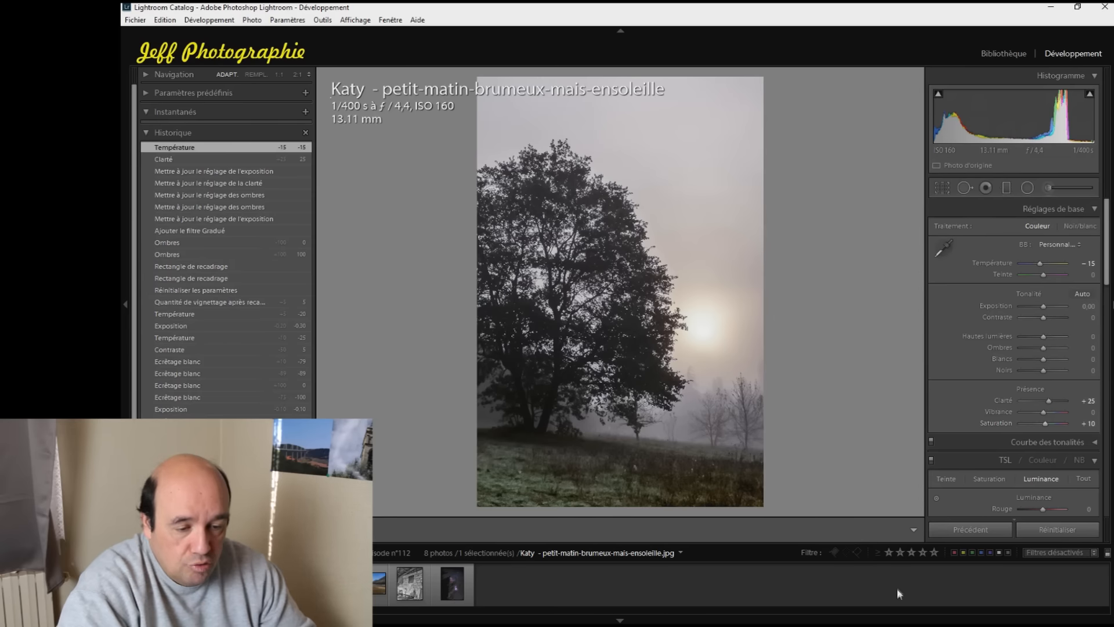
Open the lakeside landscape photo and crop it with the aspect ratio unlocked, removing the left trees and the foreground strip with the signature
left_click(380, 579)
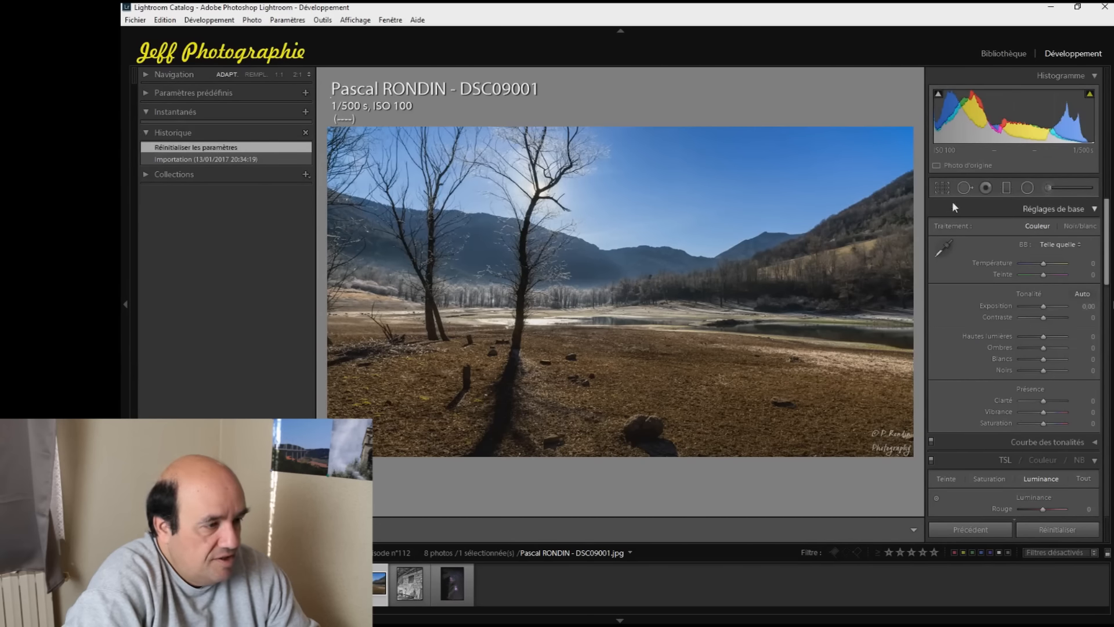
left_click(942, 188)
left_click(1086, 229)
left_click_drag(326, 292, 389, 291)
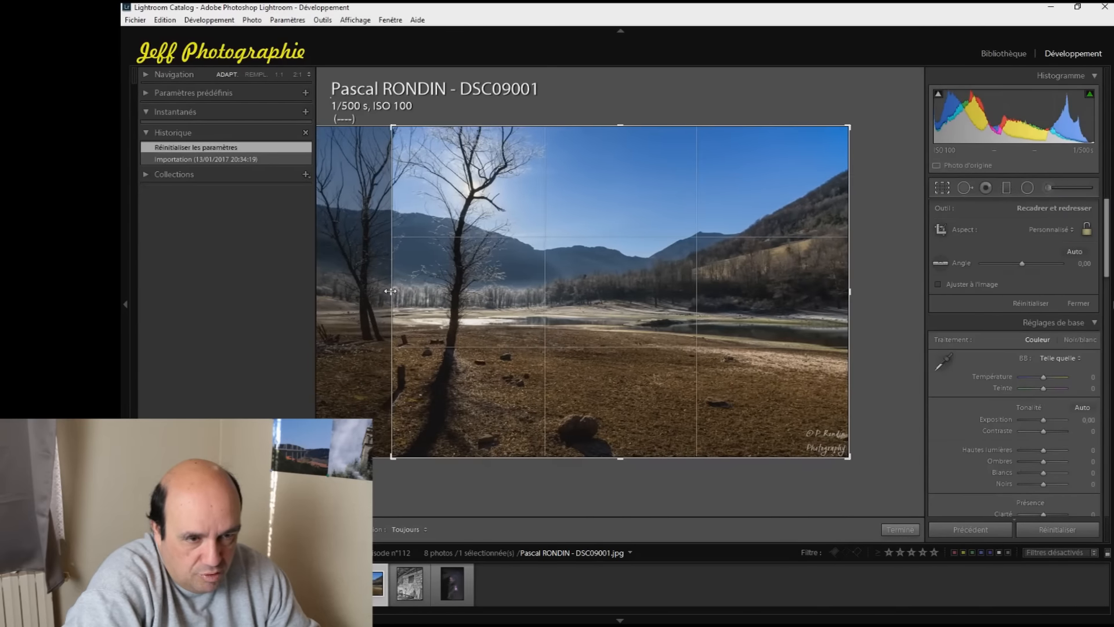
left_click_drag(389, 291, 392, 295)
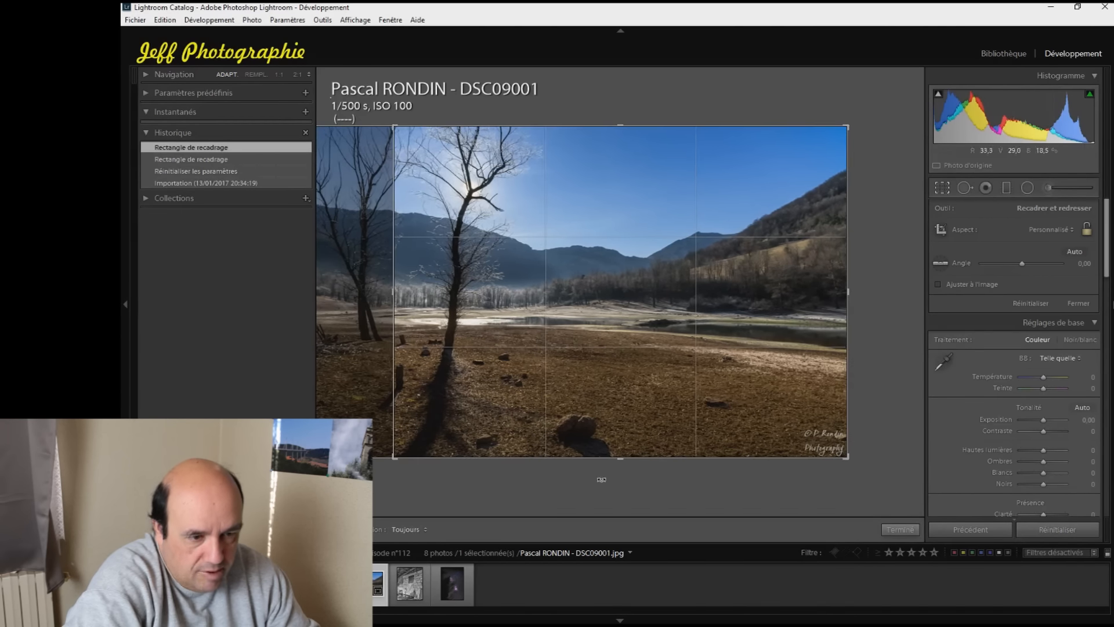
left_click_drag(620, 459, 622, 436)
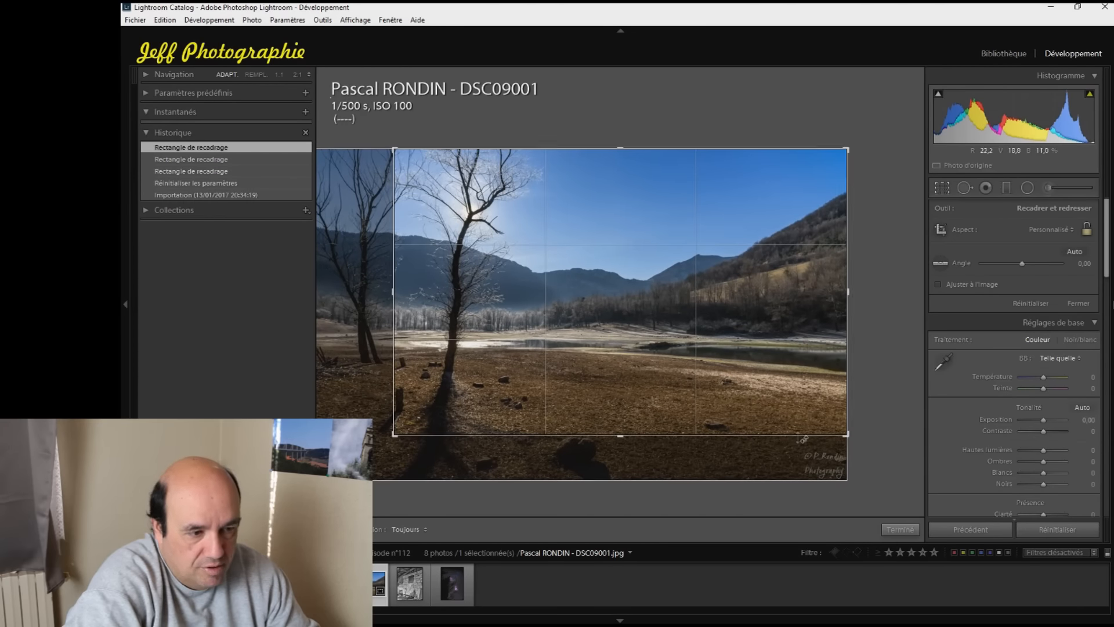
left_click(899, 530)
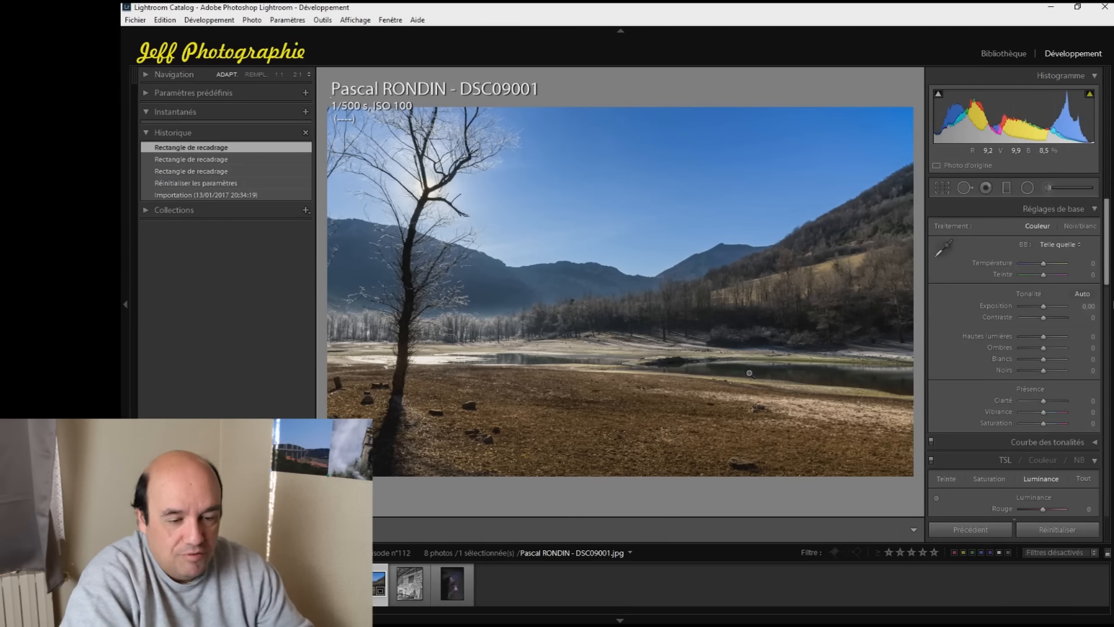
Switch to the photo of the vineyard at sunset
key("Right")
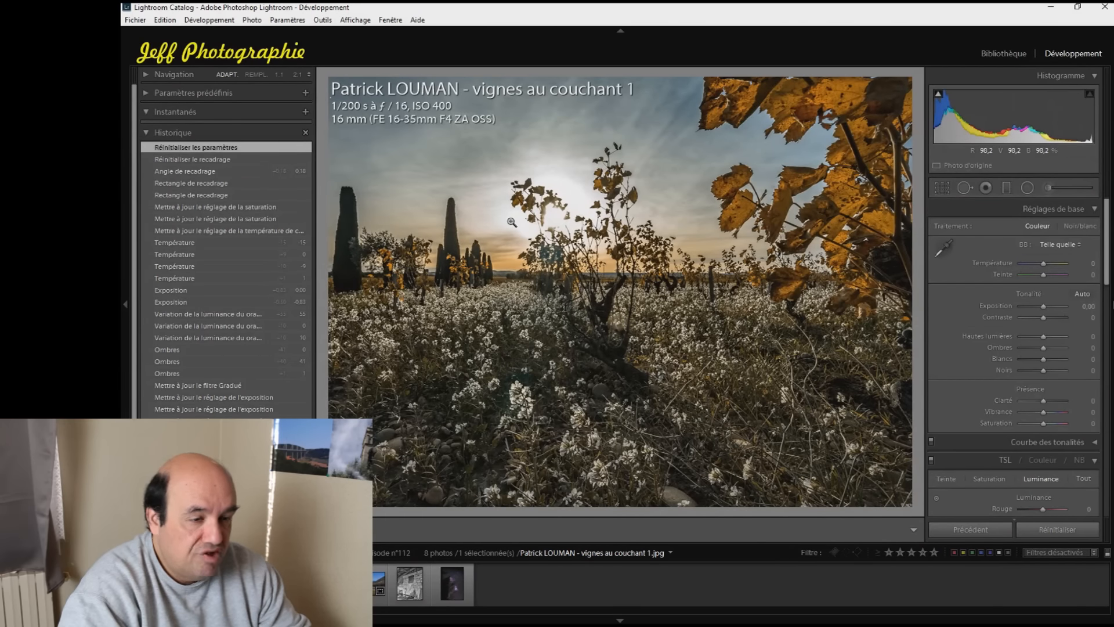
Try a tighter crop that removes the leftmost cypress from the vineyard photo, and reset the crop
left_click(945, 187)
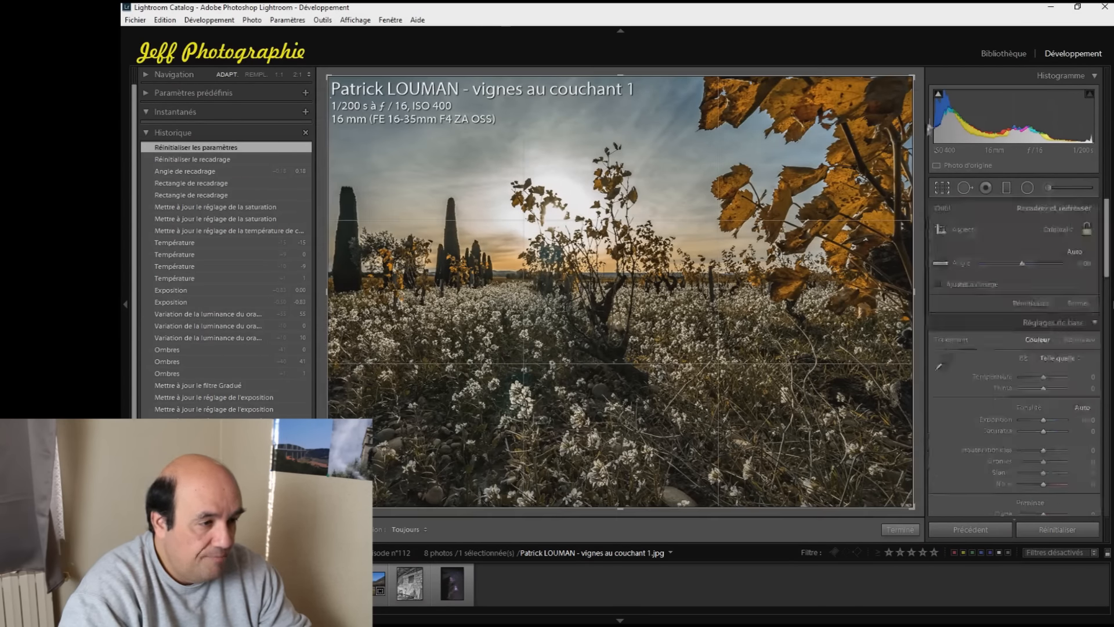
left_click_drag(915, 75, 892, 101)
left_click(893, 529)
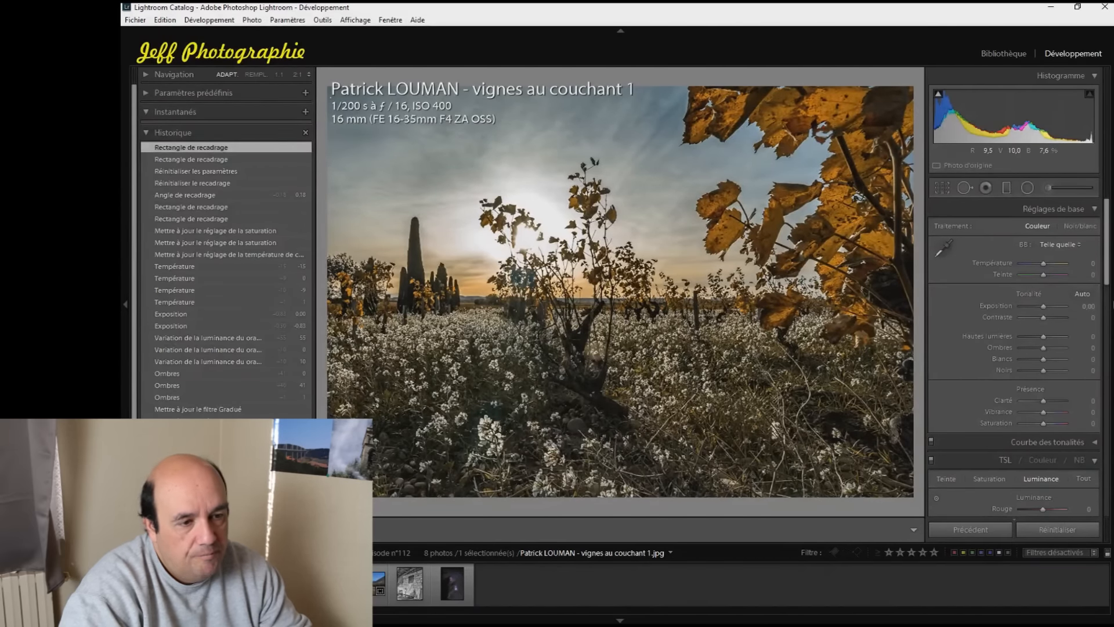
left_click(946, 185)
right_click(597, 202)
left_click(638, 212)
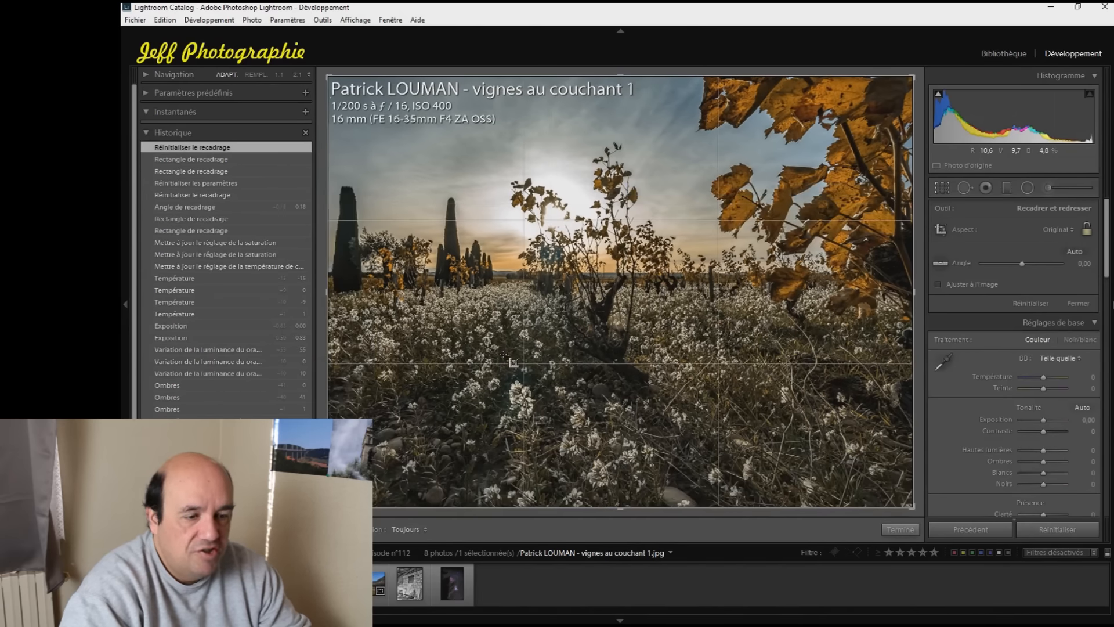
left_click(899, 529)
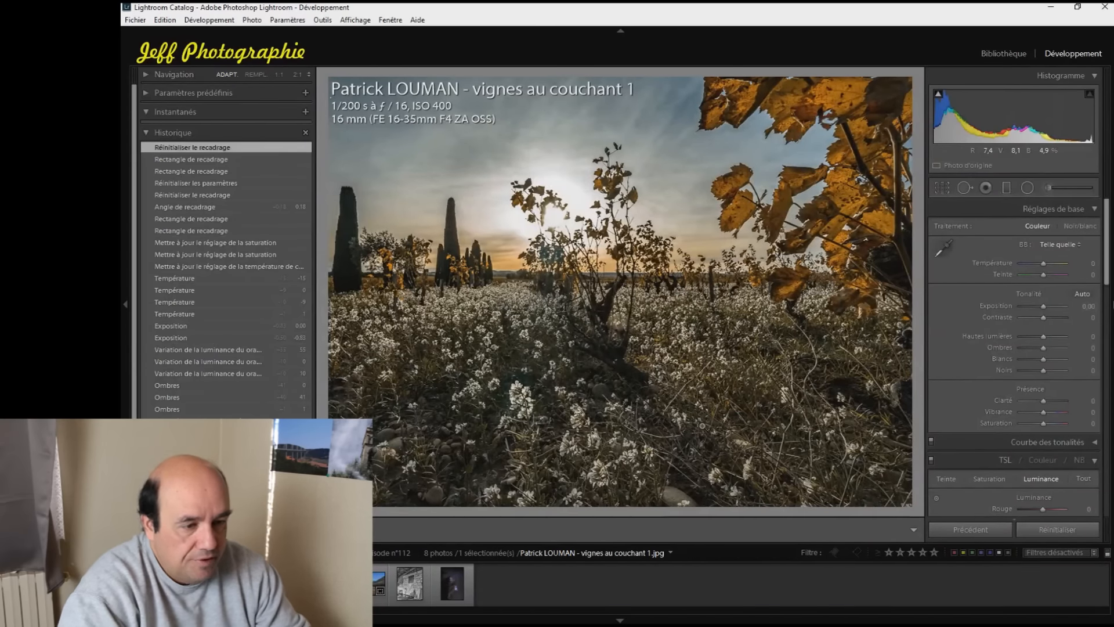
Add a graduated filter over the vineyard's flowery foreground, with its effects reset, exposure at 0.45 and saturation at 11
left_click(1007, 188)
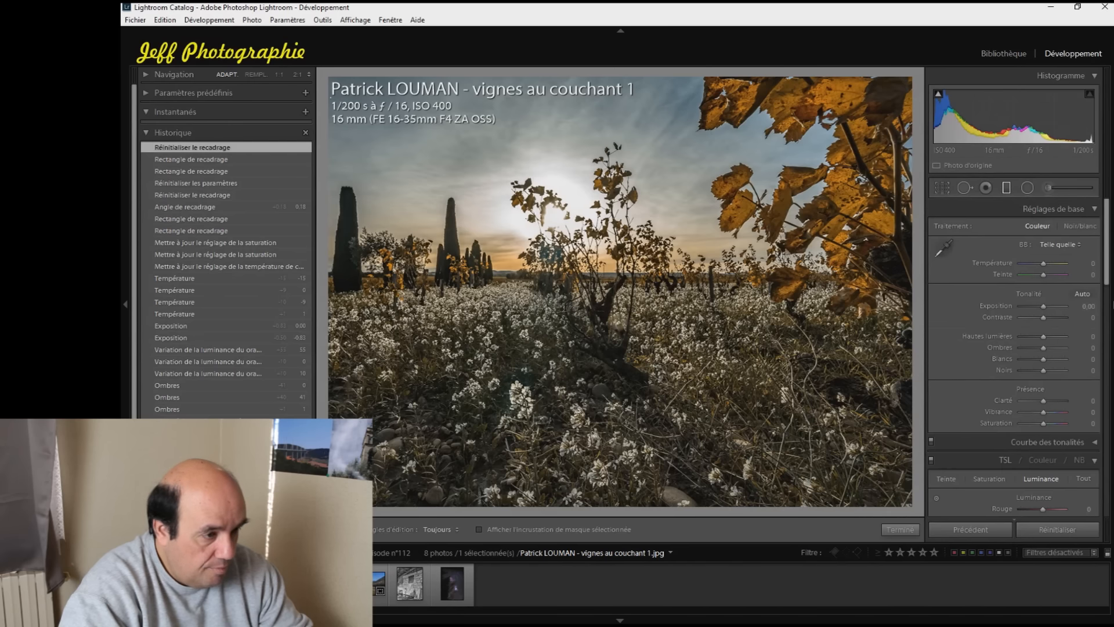
left_click_drag(583, 505, 584, 161)
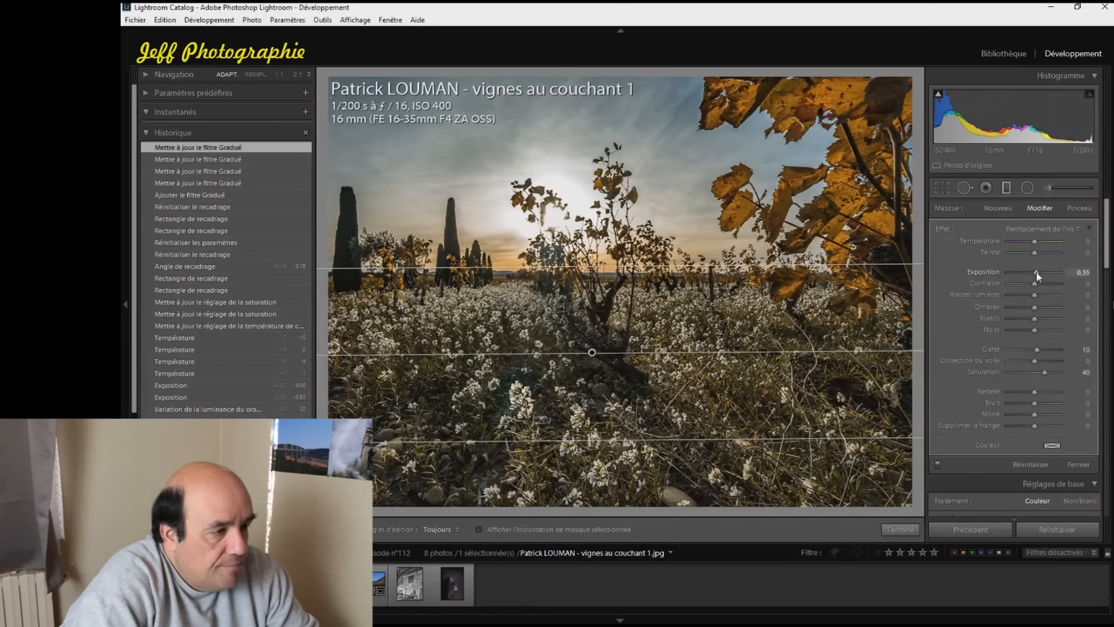
left_click_drag(1035, 270, 1040, 270)
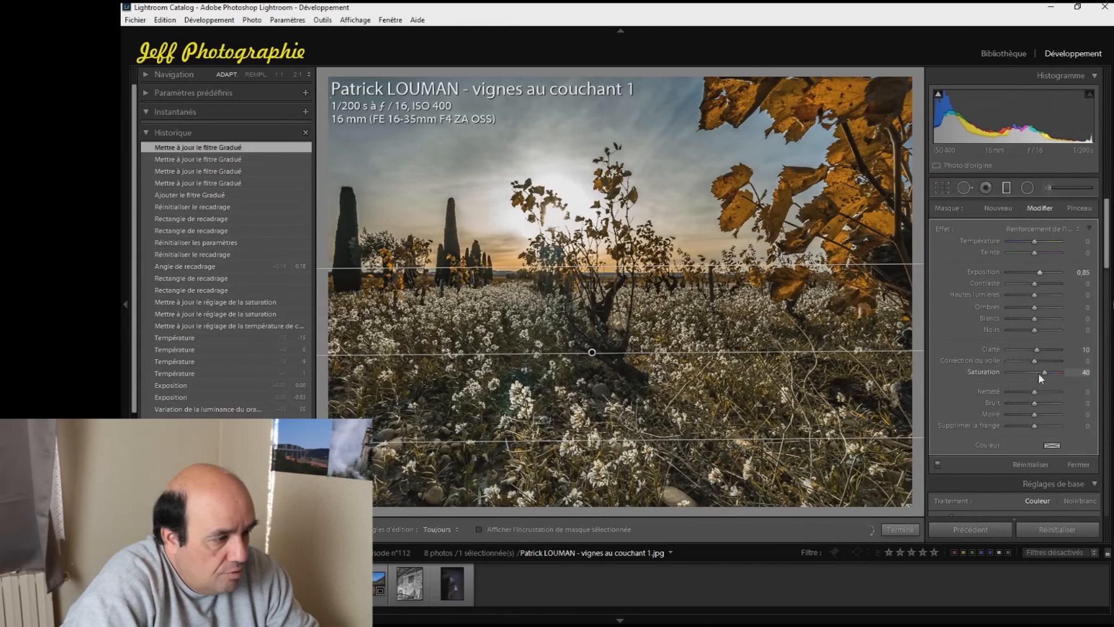
double_click(942, 226)
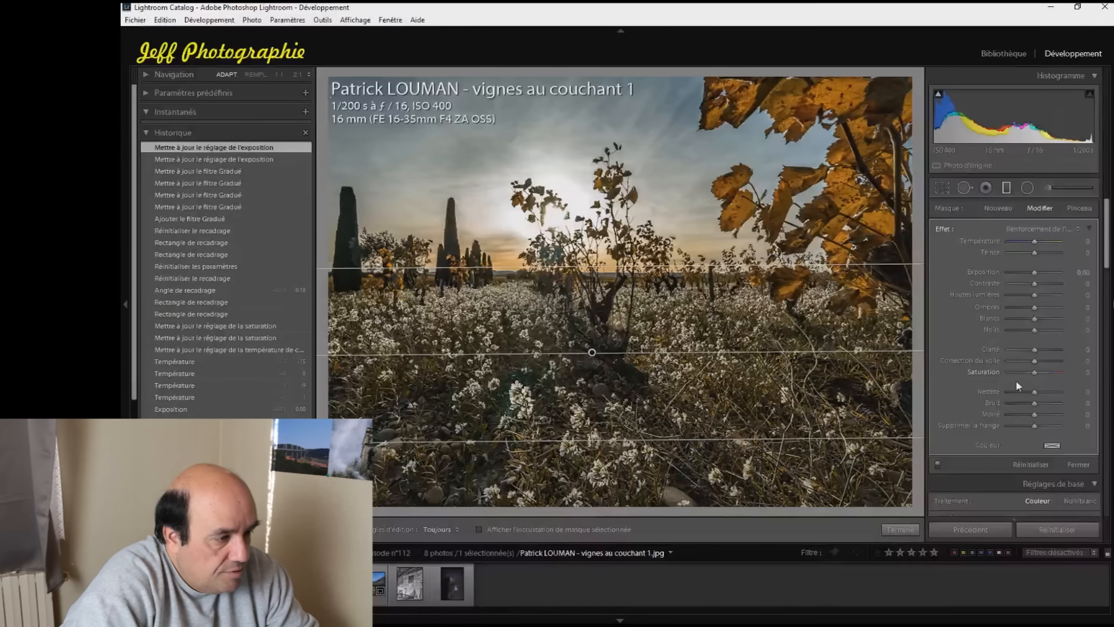
left_click_drag(1034, 272, 1034, 272)
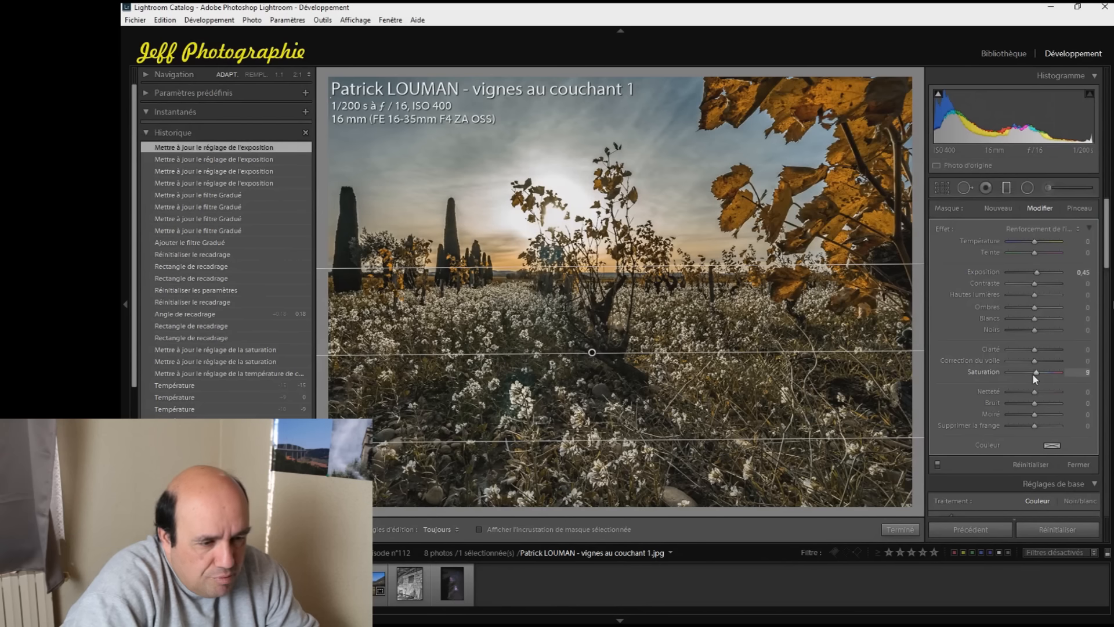
Set the foreground filter's temperature to 10 and clarity to 10, and finish editing the filter
left_click(1035, 242)
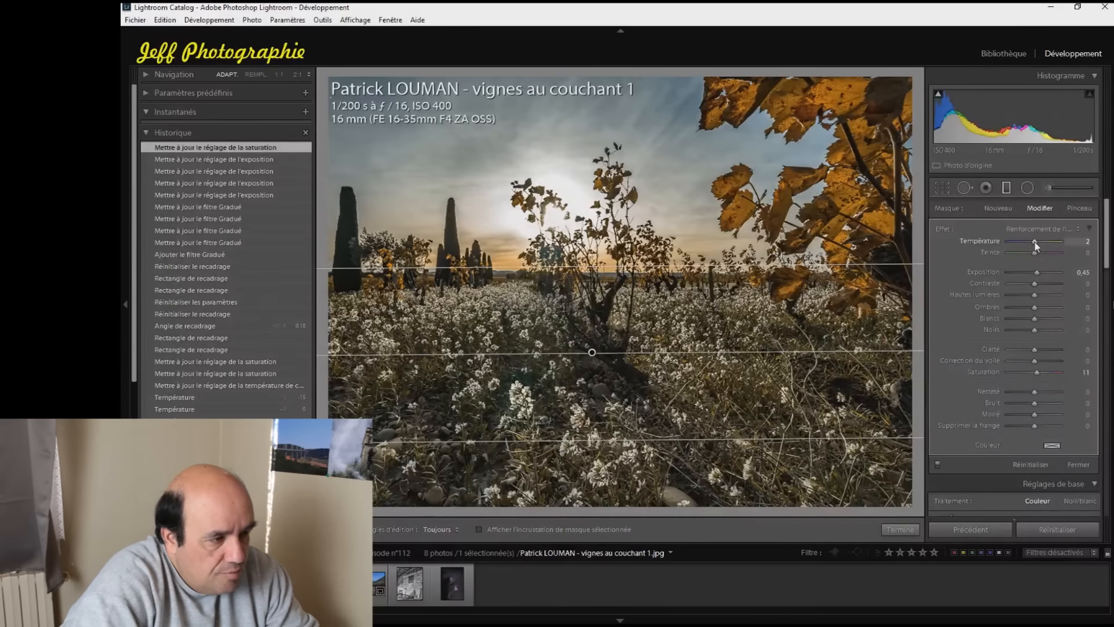
key("Up")
key("Up")
key("Up")
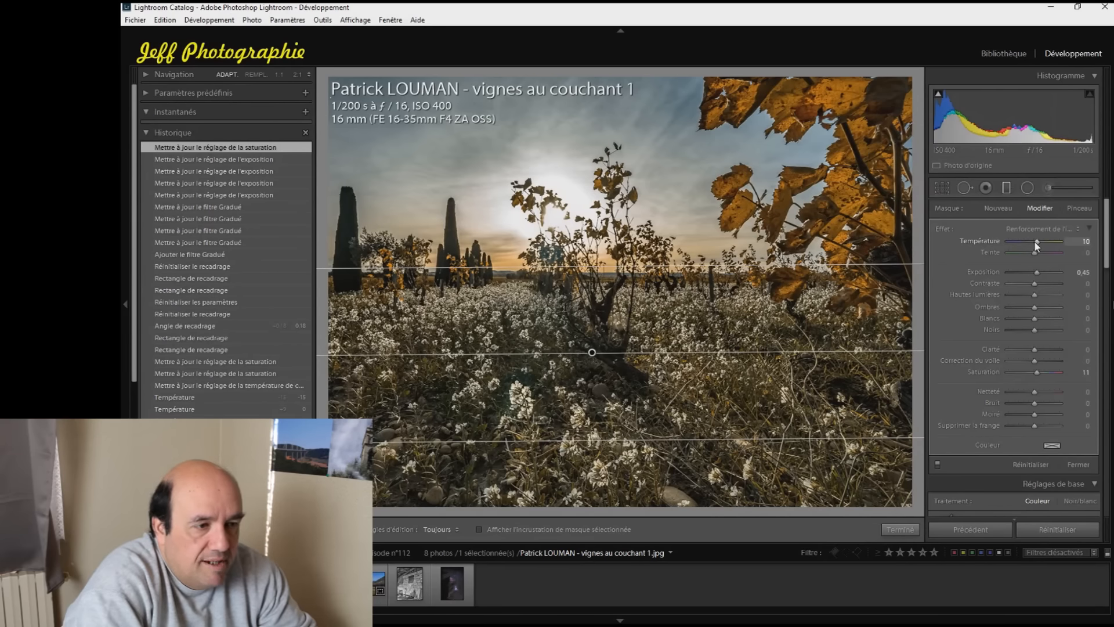
left_click(1035, 242)
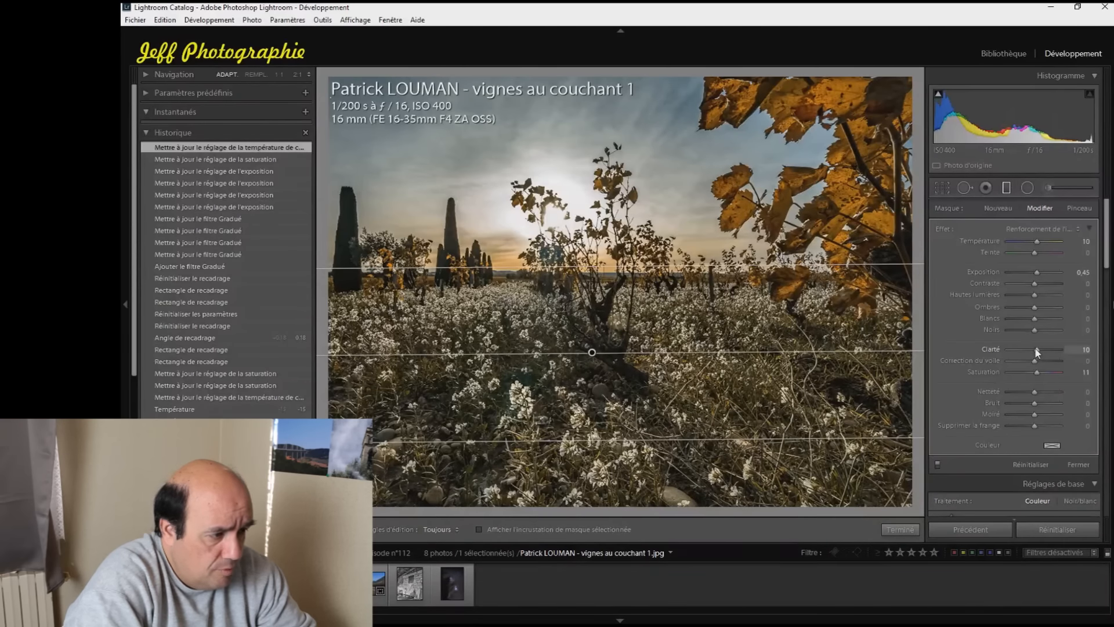
left_click(899, 529)
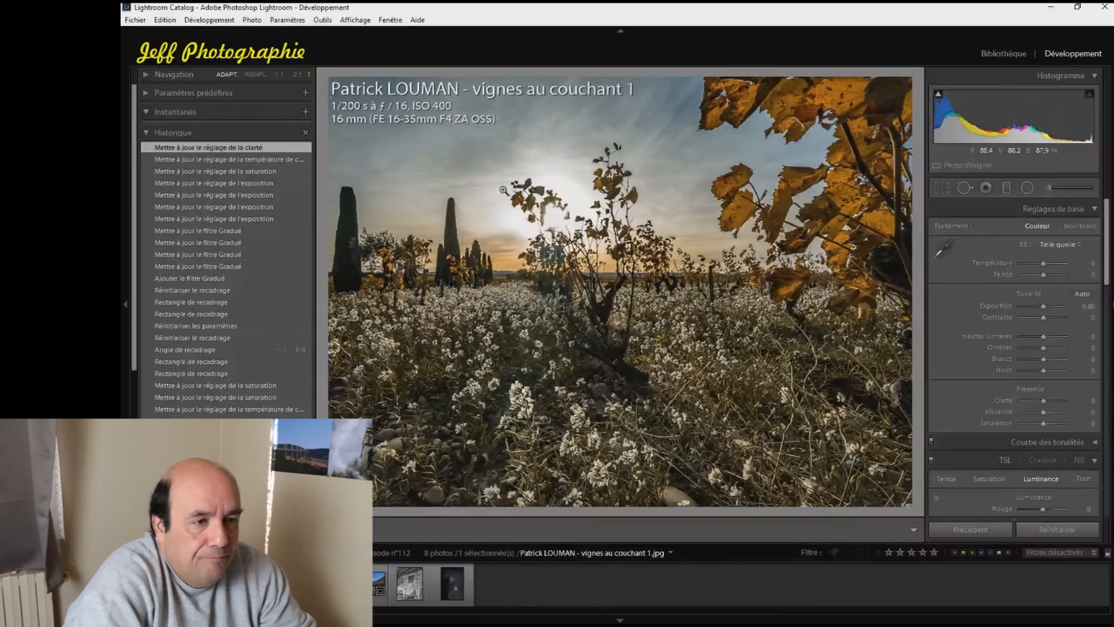
Reset the photo's overall temperature to 0 and draw a second graduated filter from the upper sky down to the horizon
double_click(1038, 264)
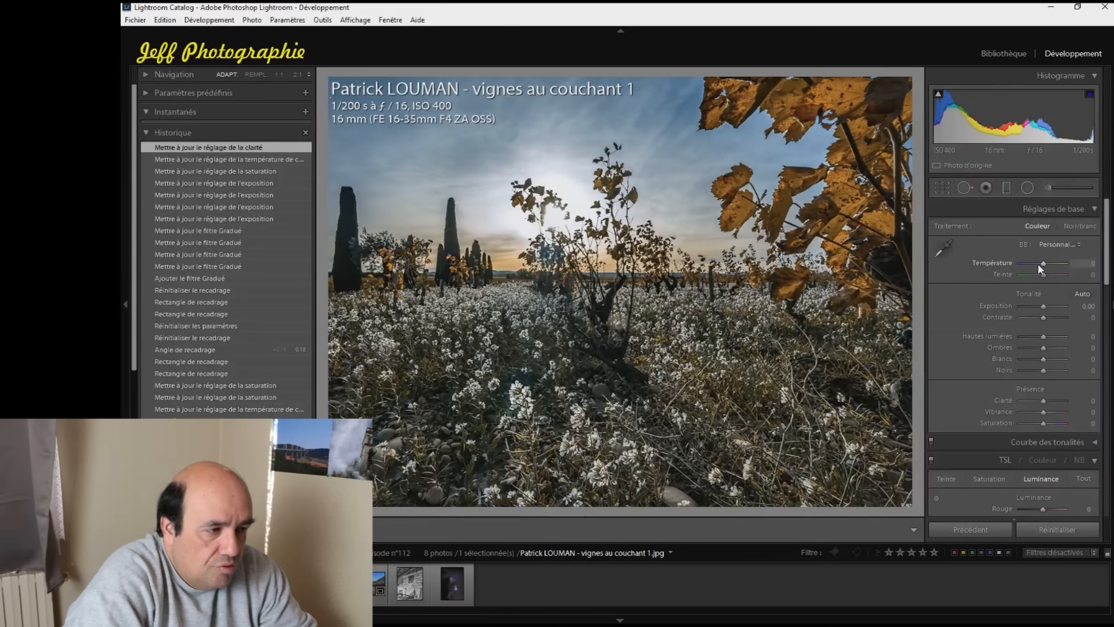
left_click(1007, 187)
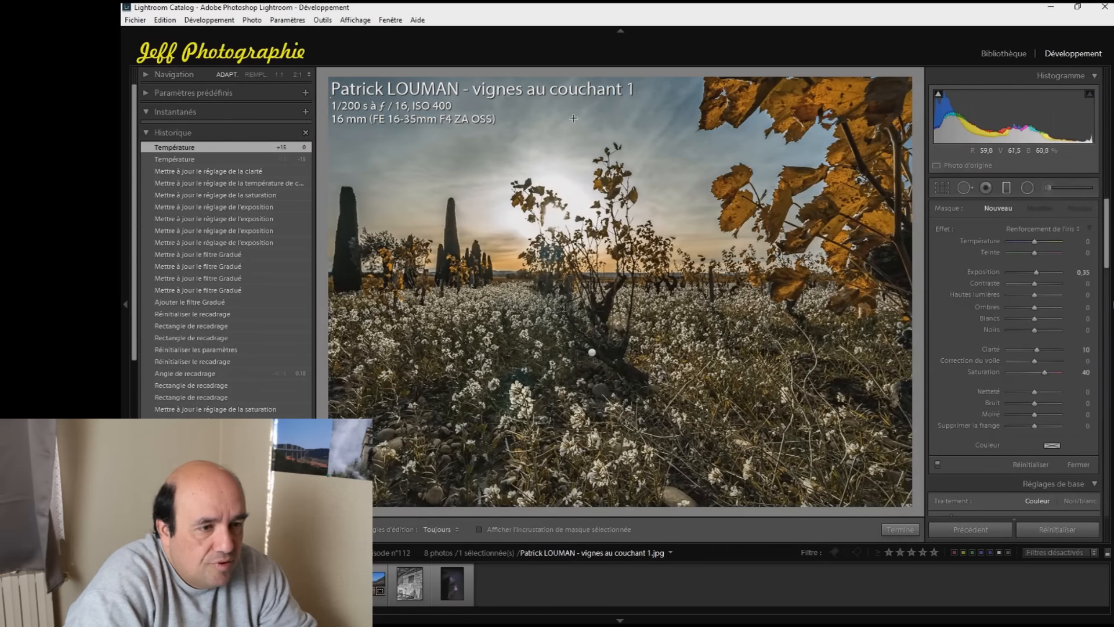
left_click_drag(608, 108, 605, 287)
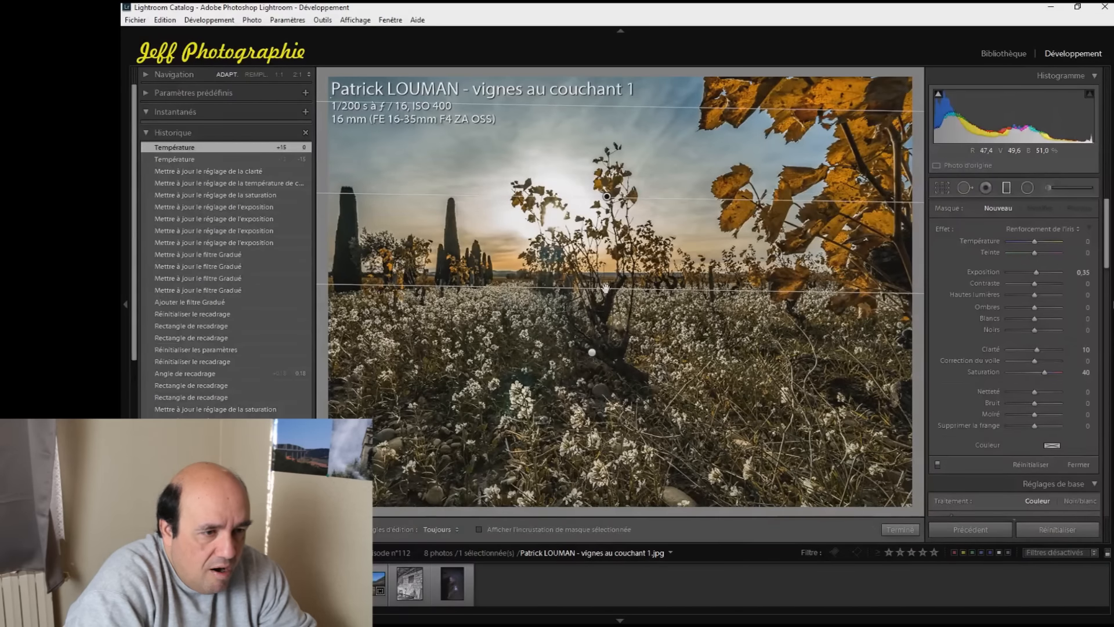
mouse_move(607, 196)
left_mouse_down()
mouse_move(612, 225)
mouse_move(613, 208)
left_mouse_up()
left_click_drag(620, 300, 618, 284)
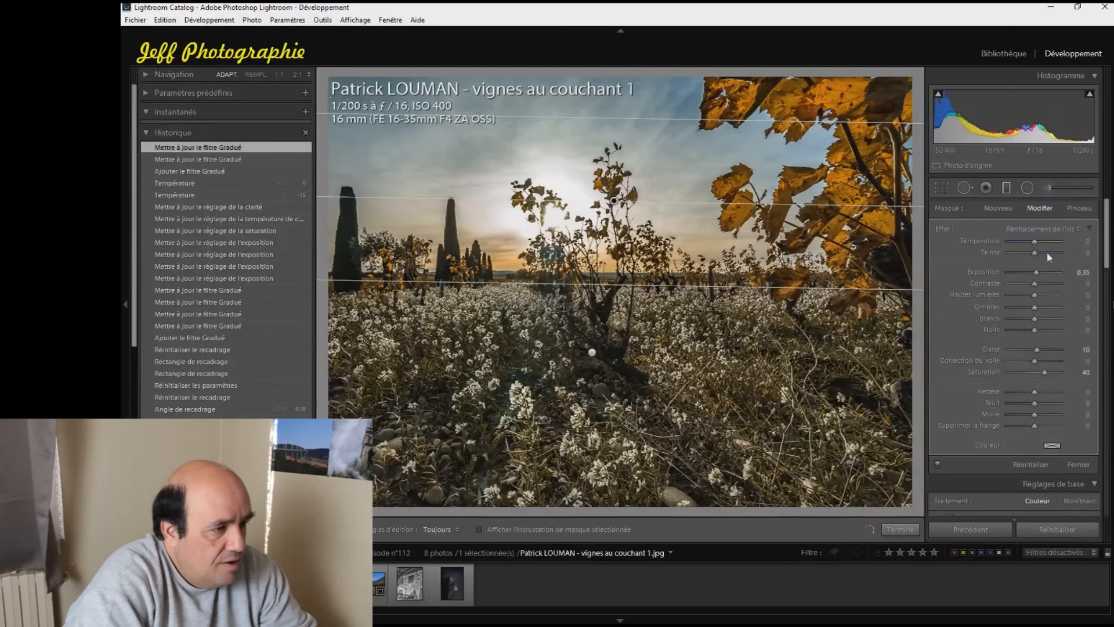
Lower the sky filter's temperature to −15 and check its mask overlay
left_click(1033, 242)
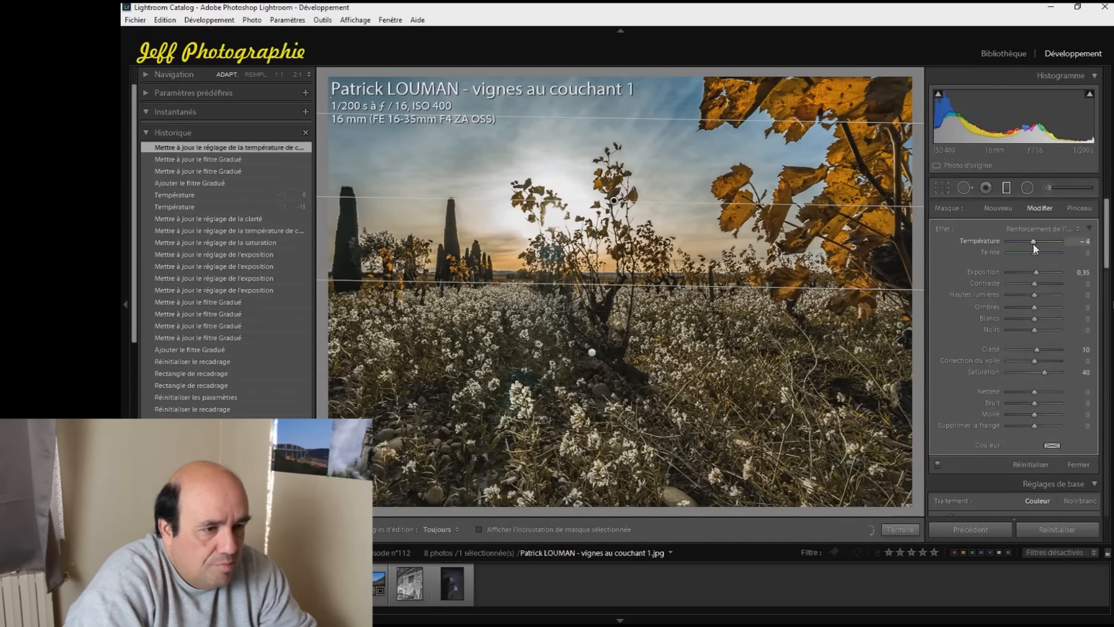
key("Down")
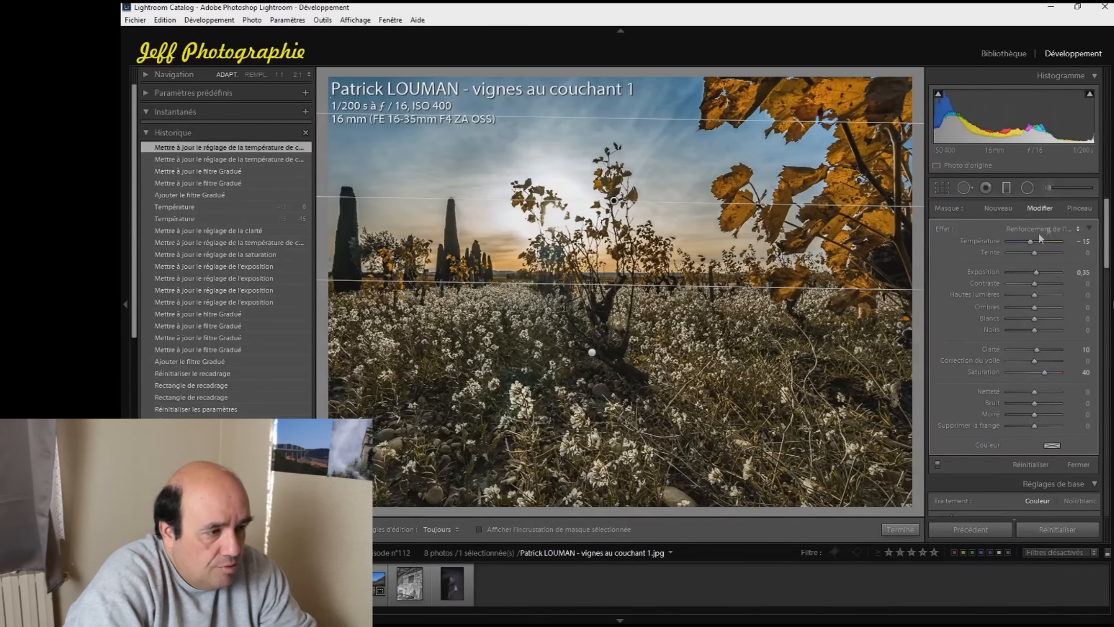
left_click(479, 529)
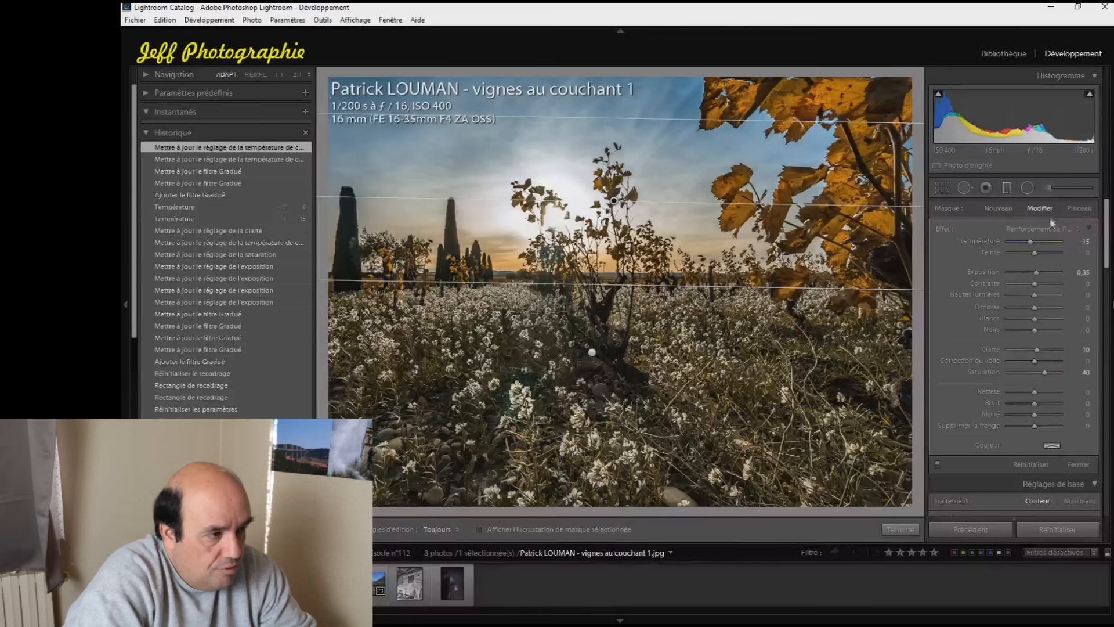
Erase the sky filter's effect from the yellow vine leaves with the mask brush, and finish editing the filter
left_click(1079, 210)
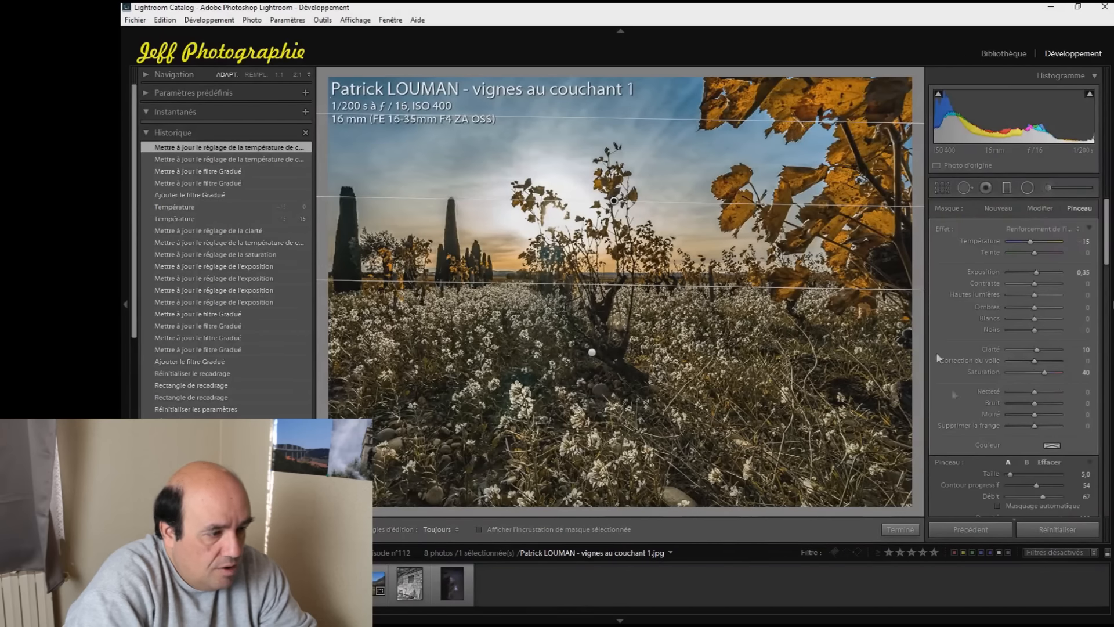
left_click(1057, 462)
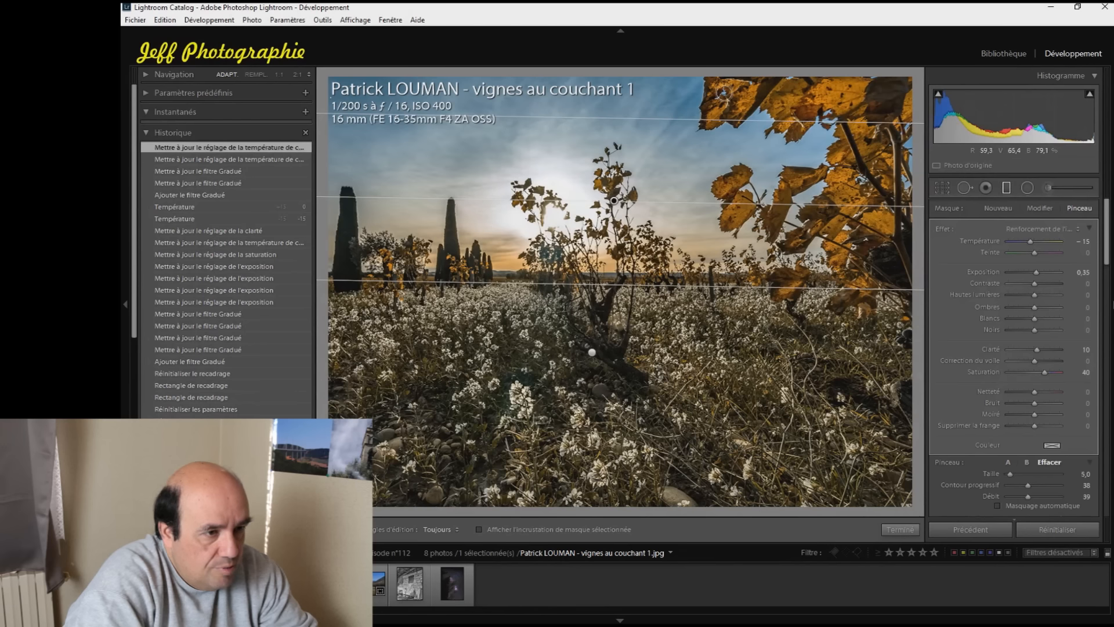
scroll(723, 94, "up", 2)
mouse_move(718, 89)
left_mouse_down()
mouse_move(869, 85)
mouse_move(804, 90)
mouse_move(799, 120)
mouse_move(846, 105)
mouse_move(877, 131)
mouse_move(857, 129)
mouse_move(853, 165)
mouse_move(799, 180)
mouse_move(781, 215)
mouse_move(739, 199)
mouse_move(868, 230)
mouse_move(895, 223)
mouse_move(886, 206)
mouse_move(903, 208)
mouse_move(901, 273)
mouse_move(900, 211)
mouse_move(875, 265)
mouse_move(795, 286)
mouse_move(836, 300)
mouse_move(876, 266)
mouse_move(838, 207)
mouse_move(832, 222)
mouse_move(791, 217)
mouse_move(785, 188)
mouse_move(857, 124)
mouse_move(858, 104)
mouse_move(753, 74)
mouse_move(732, 77)
mouse_move(720, 106)
mouse_move(723, 88)
mouse_move(831, 102)
left_mouse_up()
key("h")
left_click(914, 532)
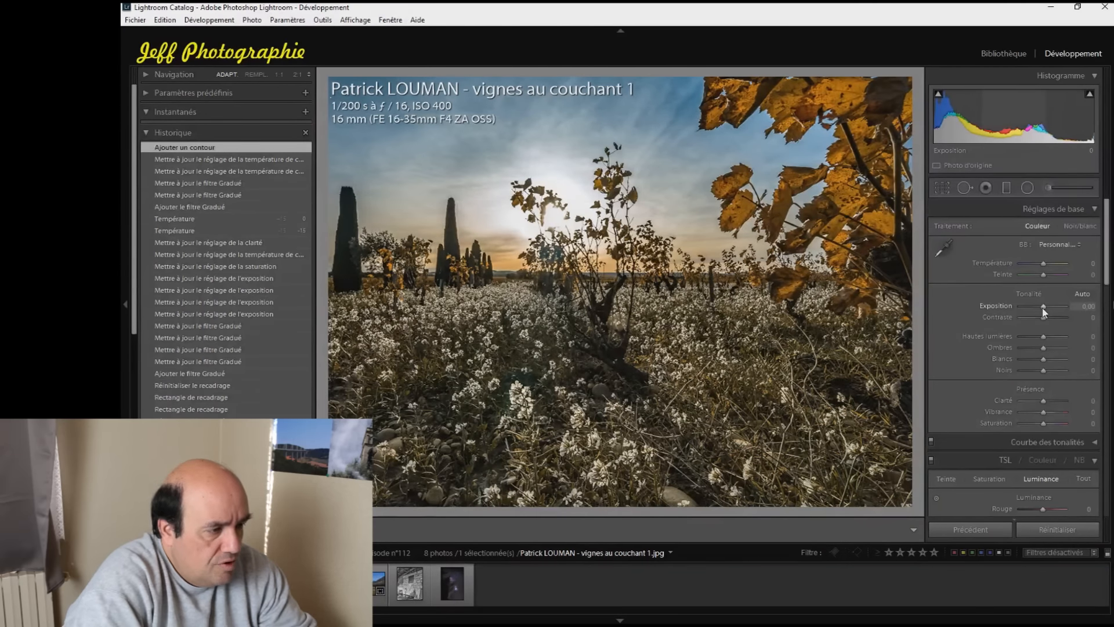
Set the vineyard photo's overall exposure to +0.50, whites to −30 and contrast to +10
scroll(1044, 311, "up", 1)
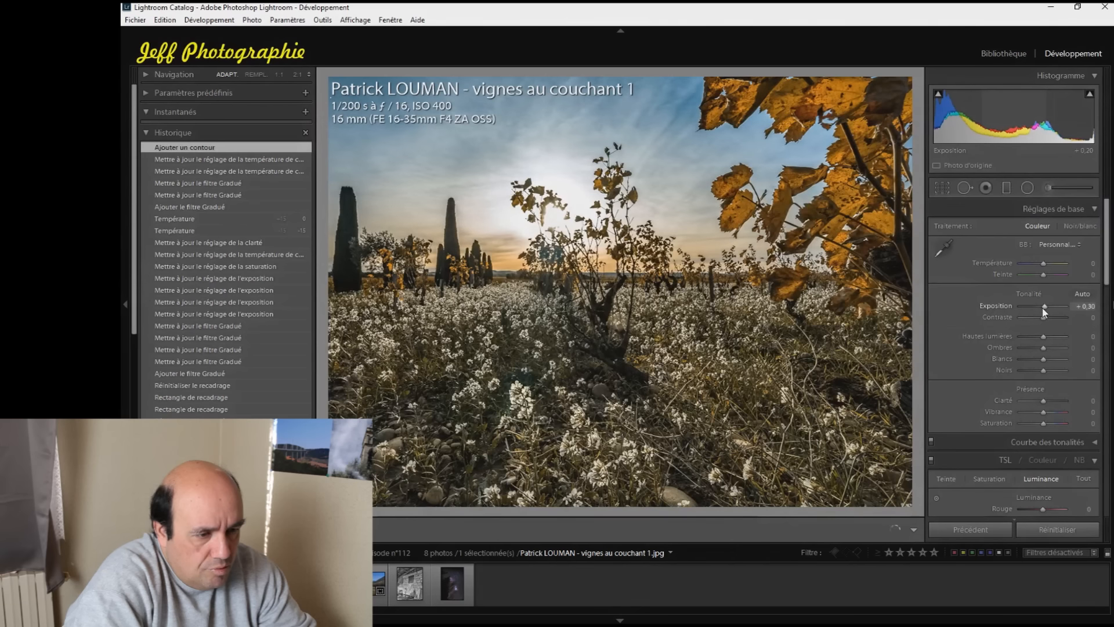
scroll(1044, 312, "up", 2)
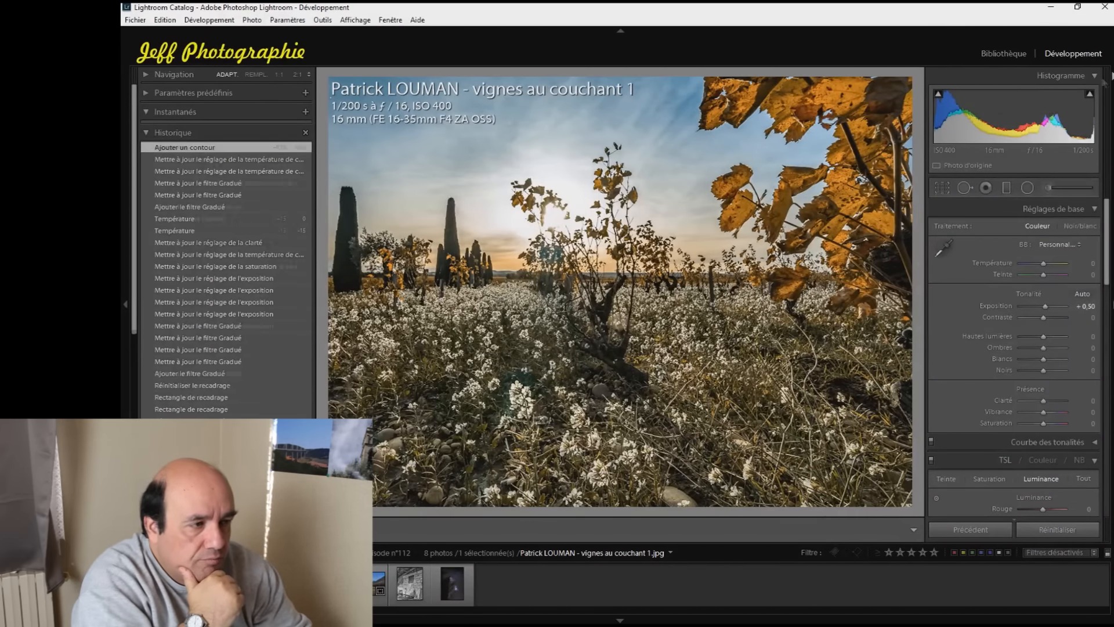
mouse_move(1090, 97)
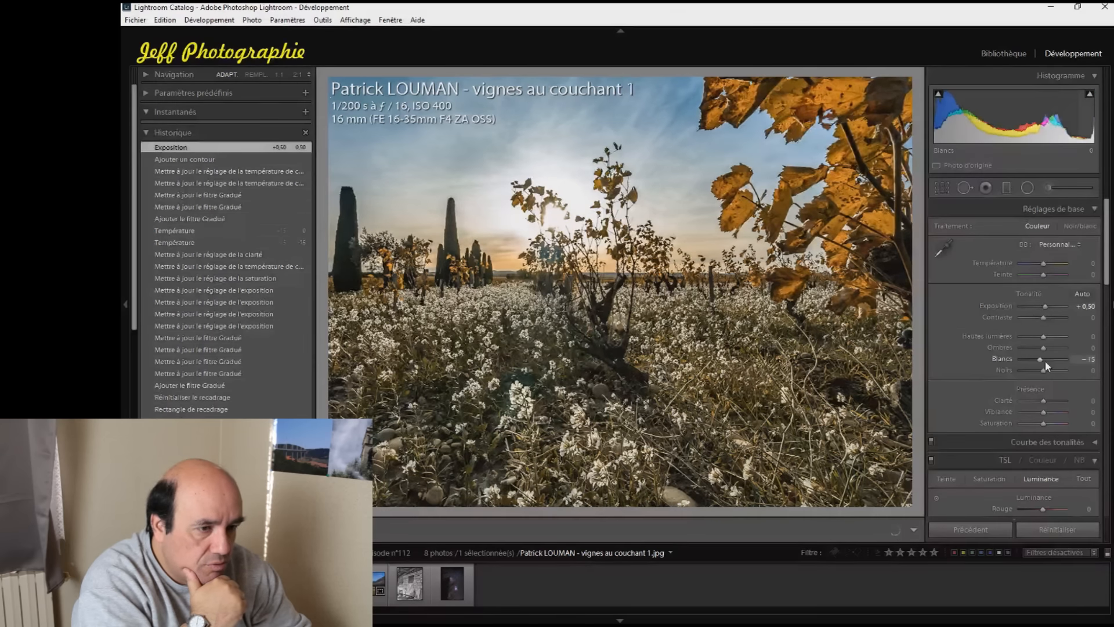
left_click_drag(1046, 364, 1043, 364)
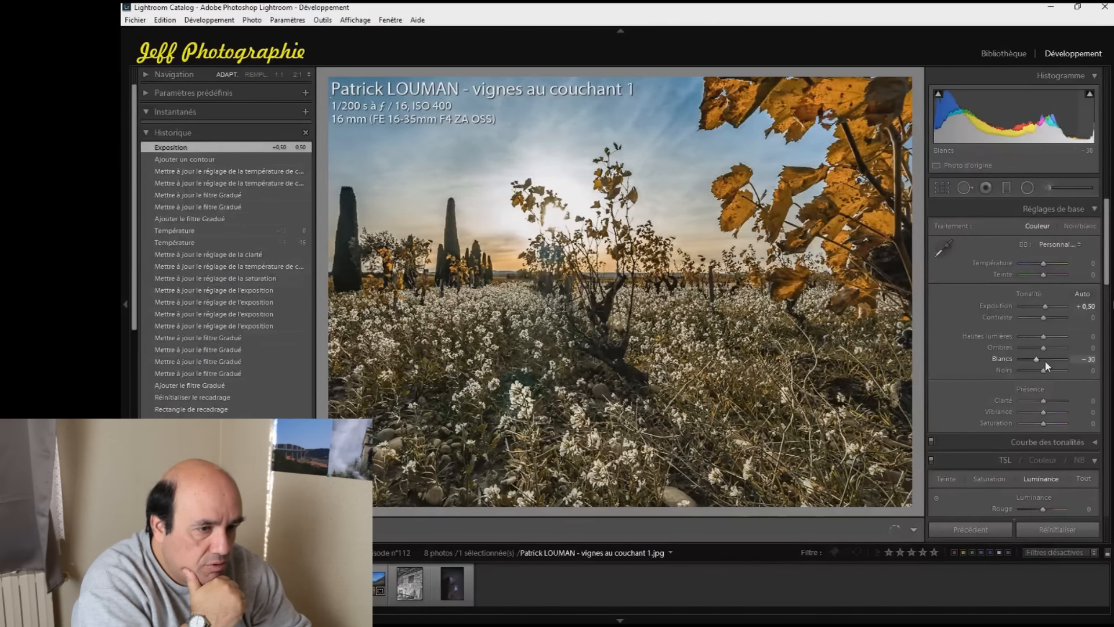
left_click_drag(1038, 317, 1048, 323)
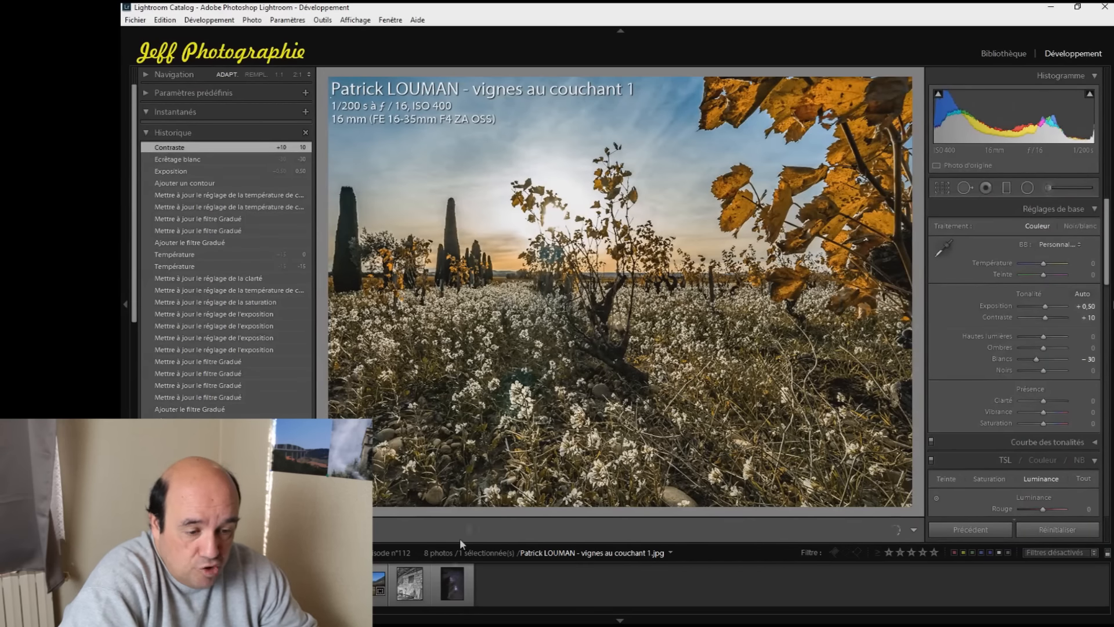
View the M42 night-sky photo and the black-and-white washhouse photo with the history panel hidden
left_click(438, 579)
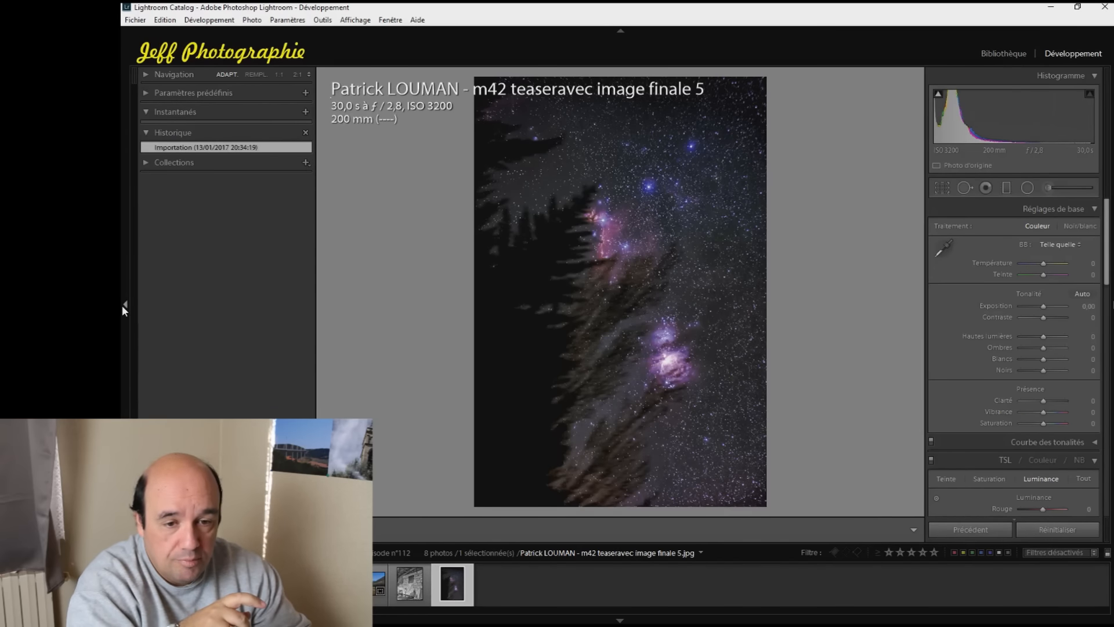
left_click(123, 305)
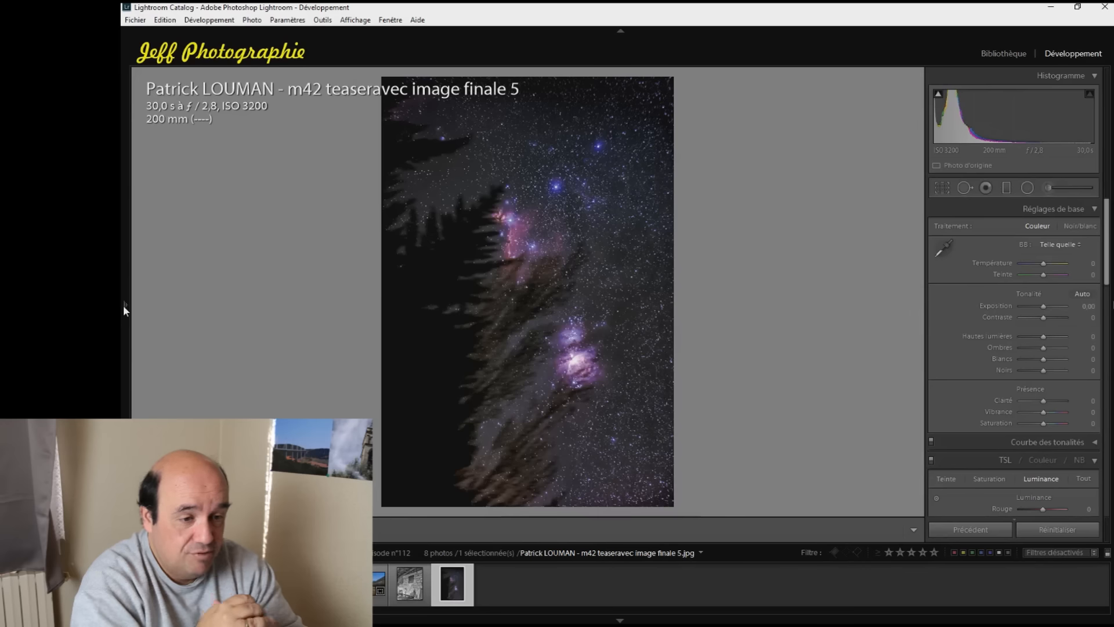
left_click(424, 574)
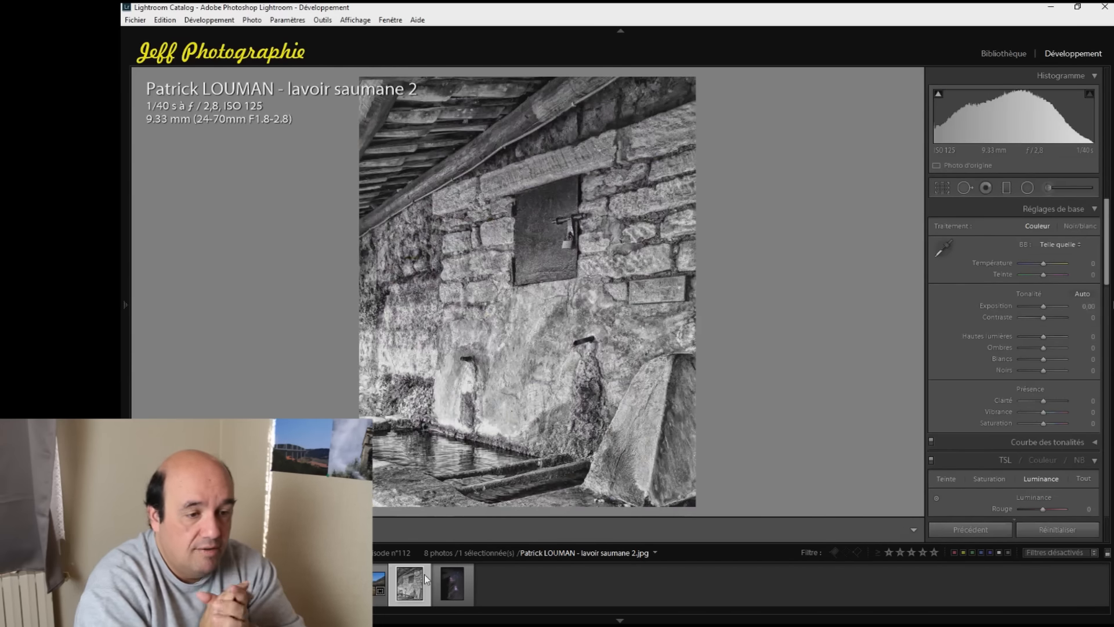